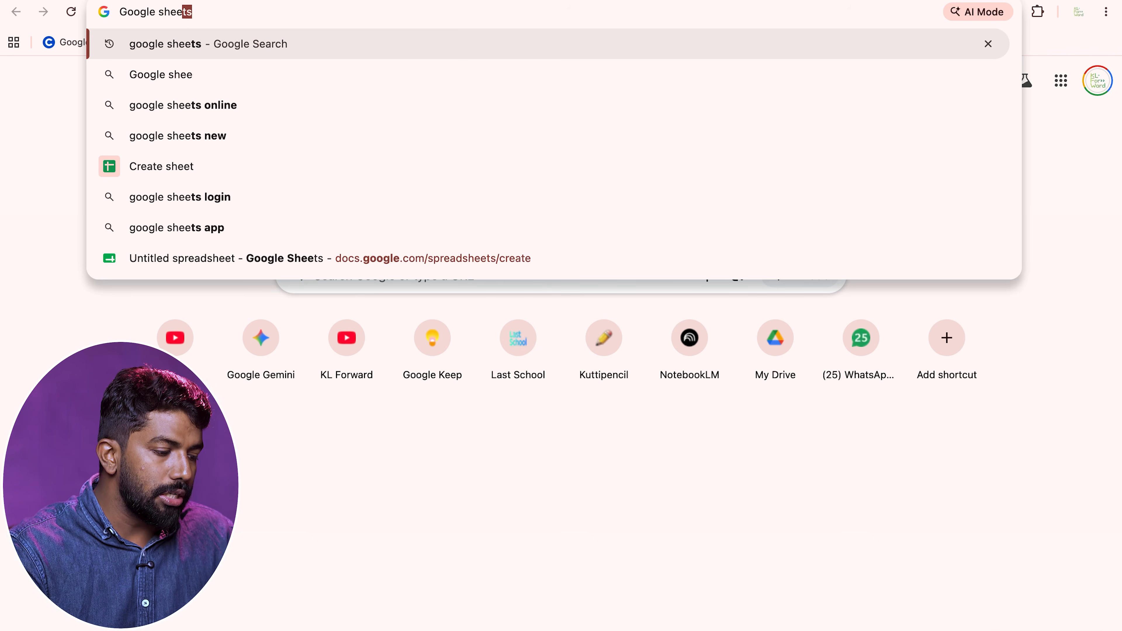
Search the web for Google Sheets, create a new blank spreadsheet and show the Gemini assistant beside the grid.
key("Return")
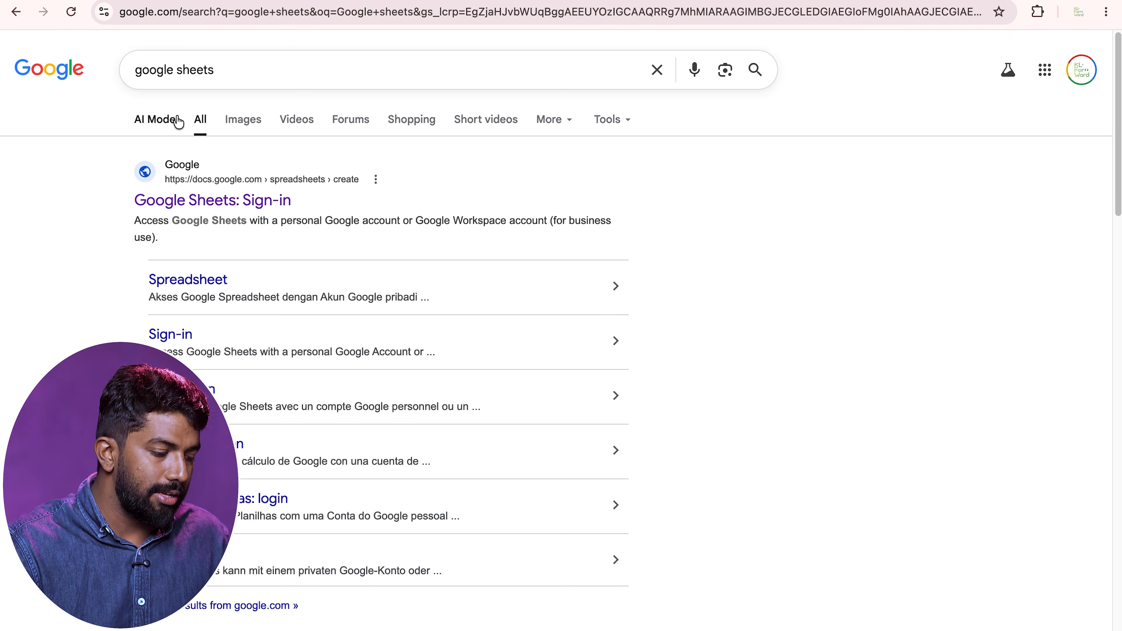
left_click(208, 203)
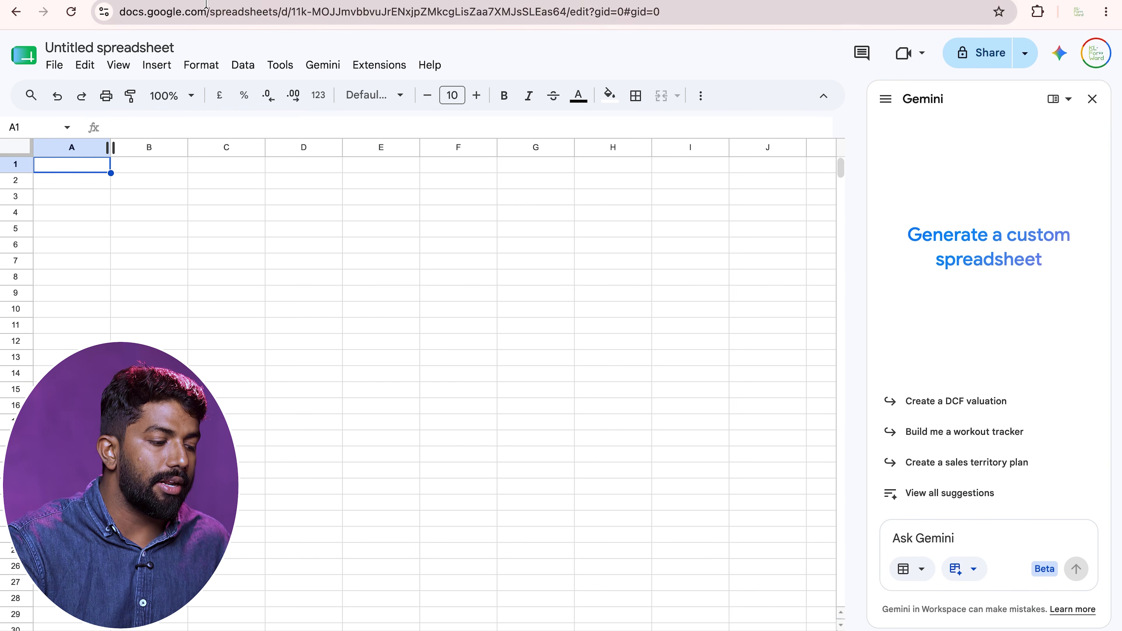
left_click(1092, 99)
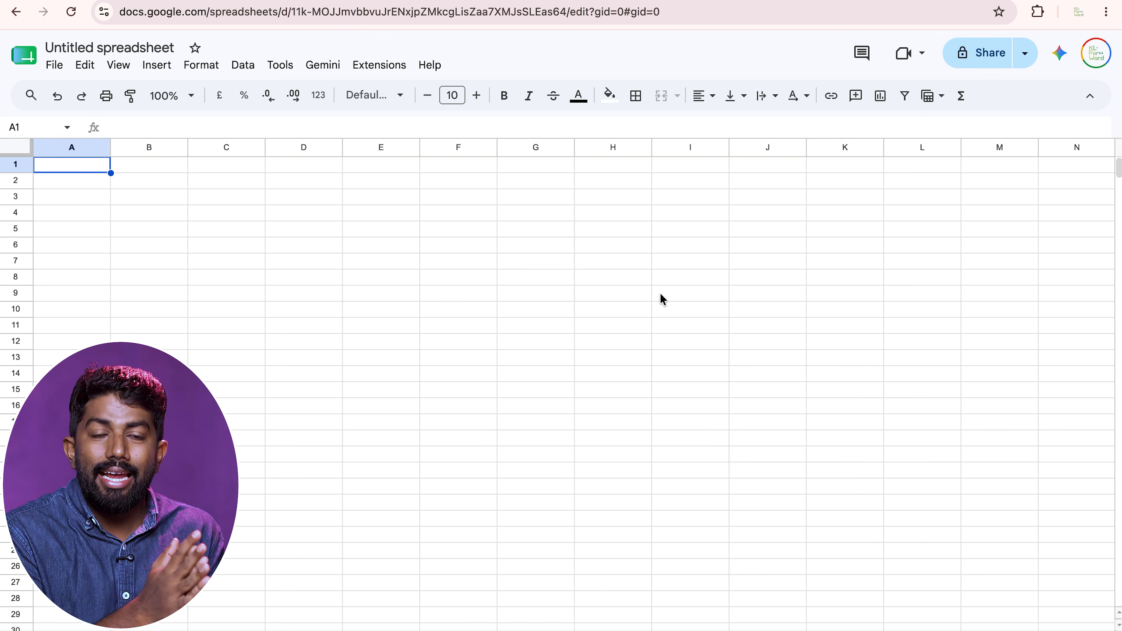
left_click(1062, 51)
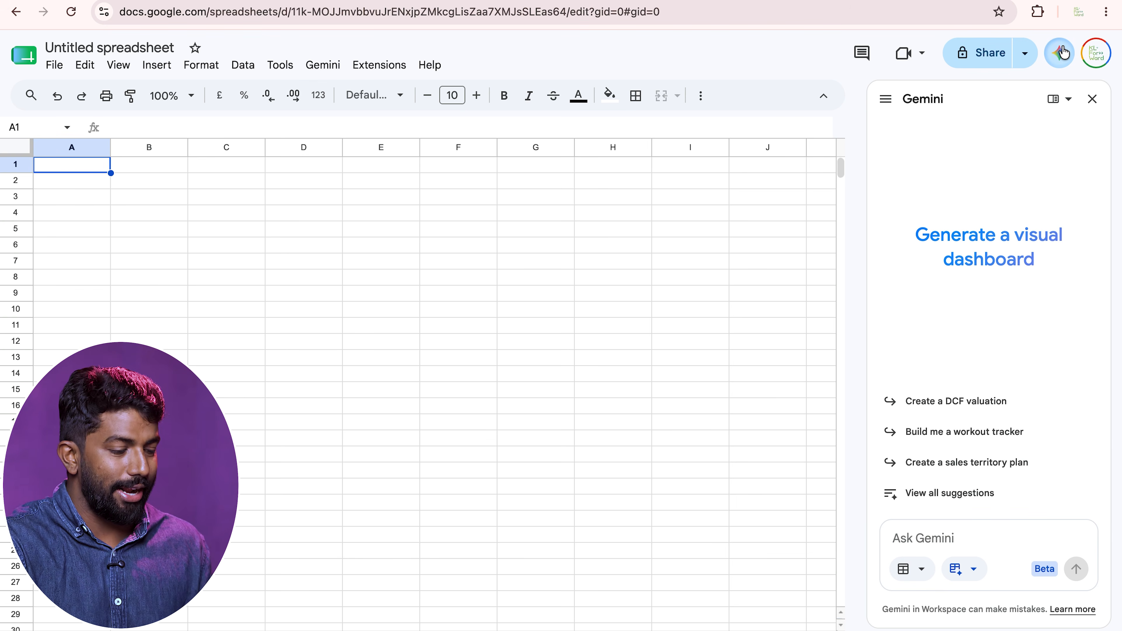
Switch to the Claude chat and copy the small-business expense tracker prompt under Use Case 1.
key("ctrl+Left")
scroll(514, 287, "down", 1)
scroll(514, 286, "down", 10)
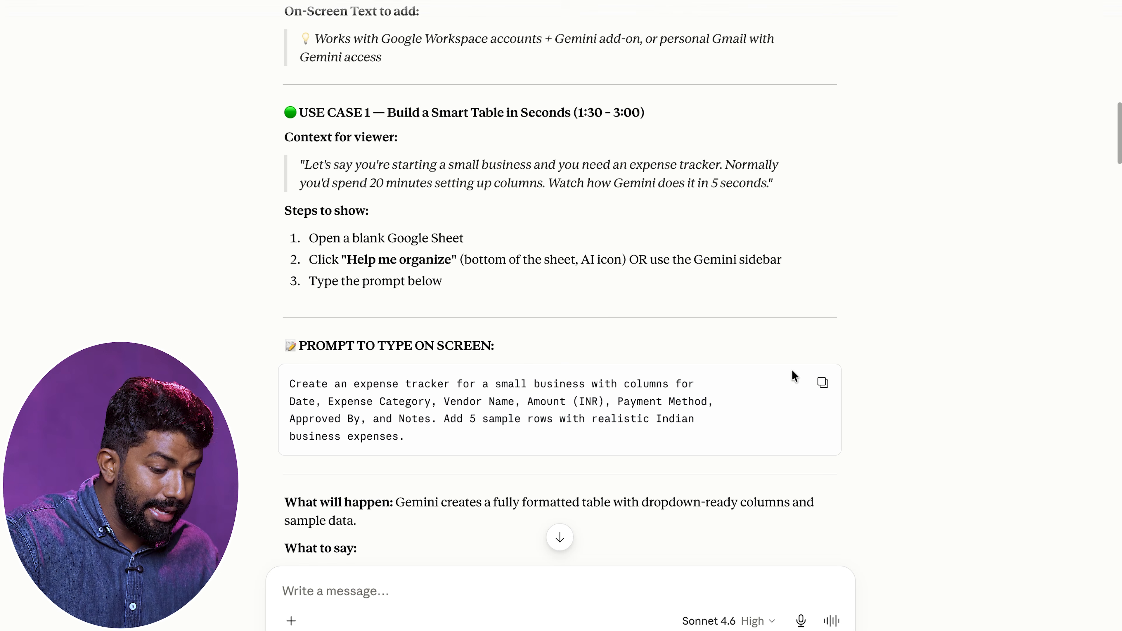
left_click(823, 382)
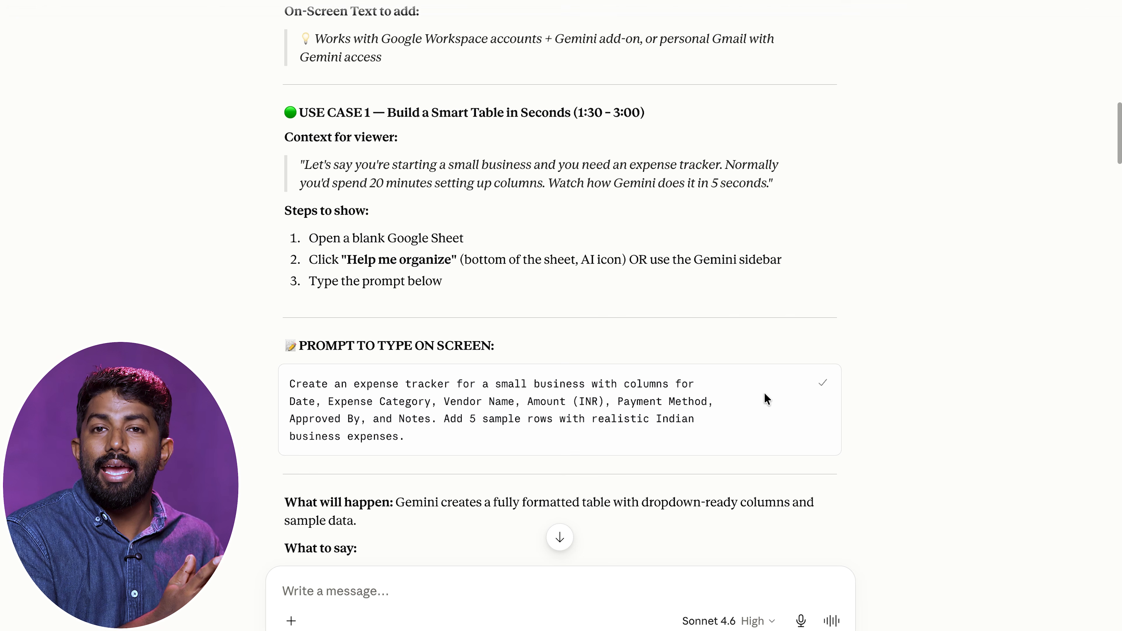
scroll(768, 399, "down", 1)
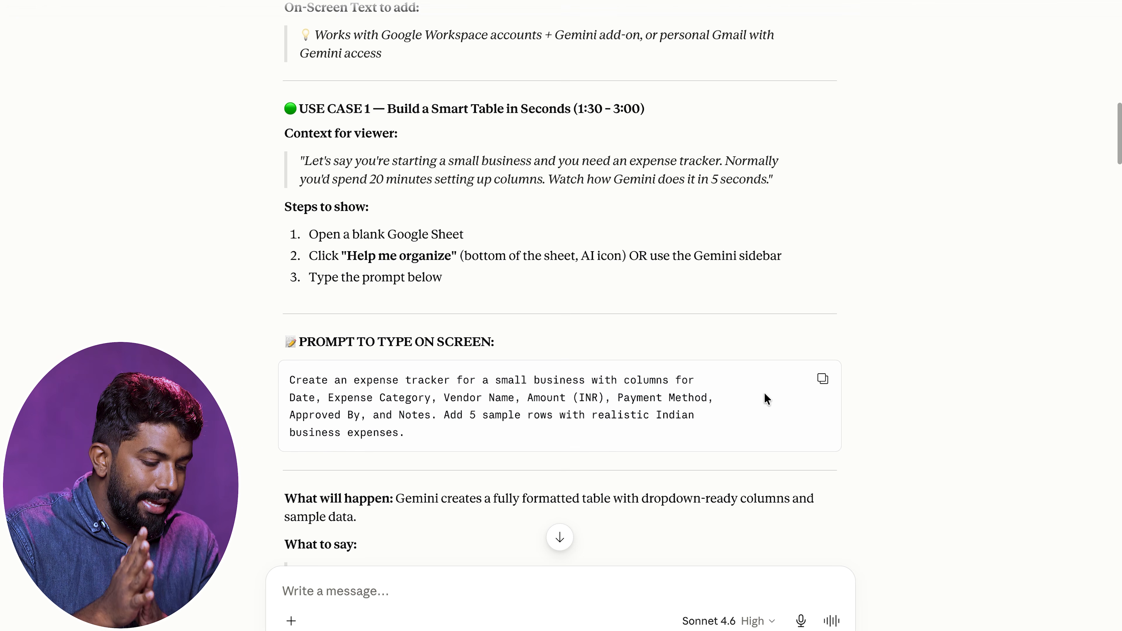
scroll(767, 400, "down", 4)
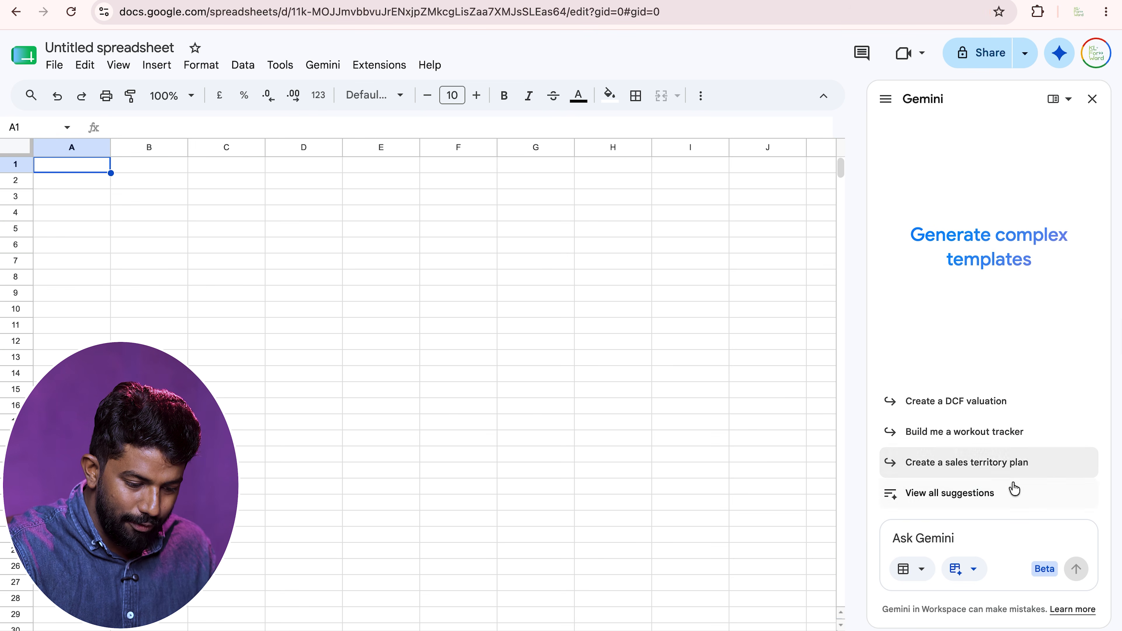
Browse Gemini's full list of suggested spreadsheet prompts in Google Sheets and close the assistant.
left_click(984, 502)
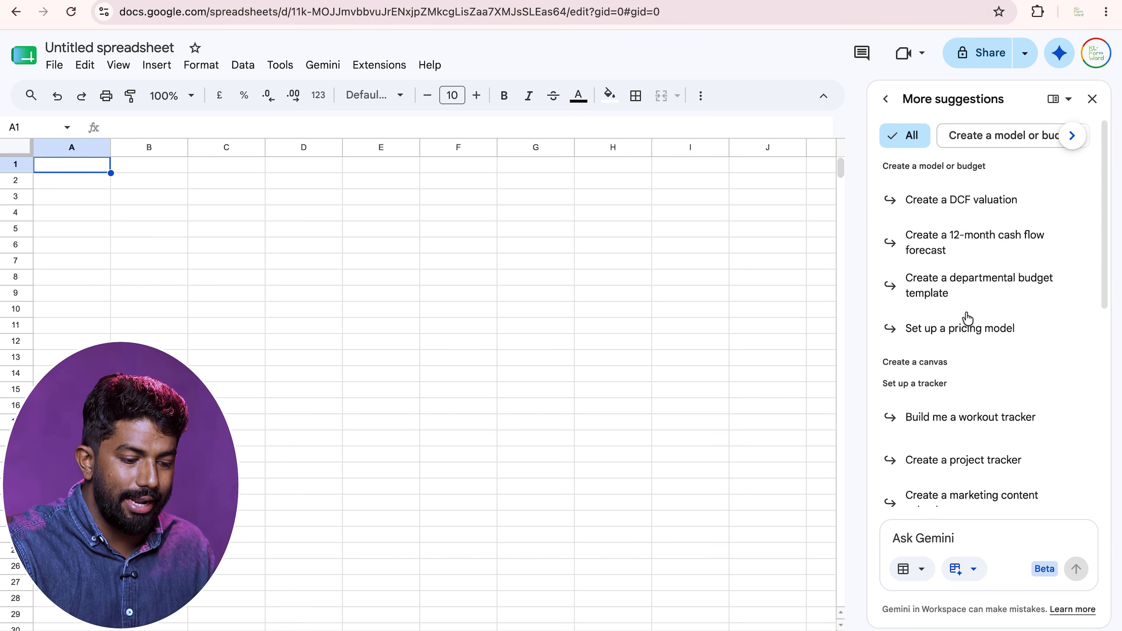
scroll(964, 260, "down", 9)
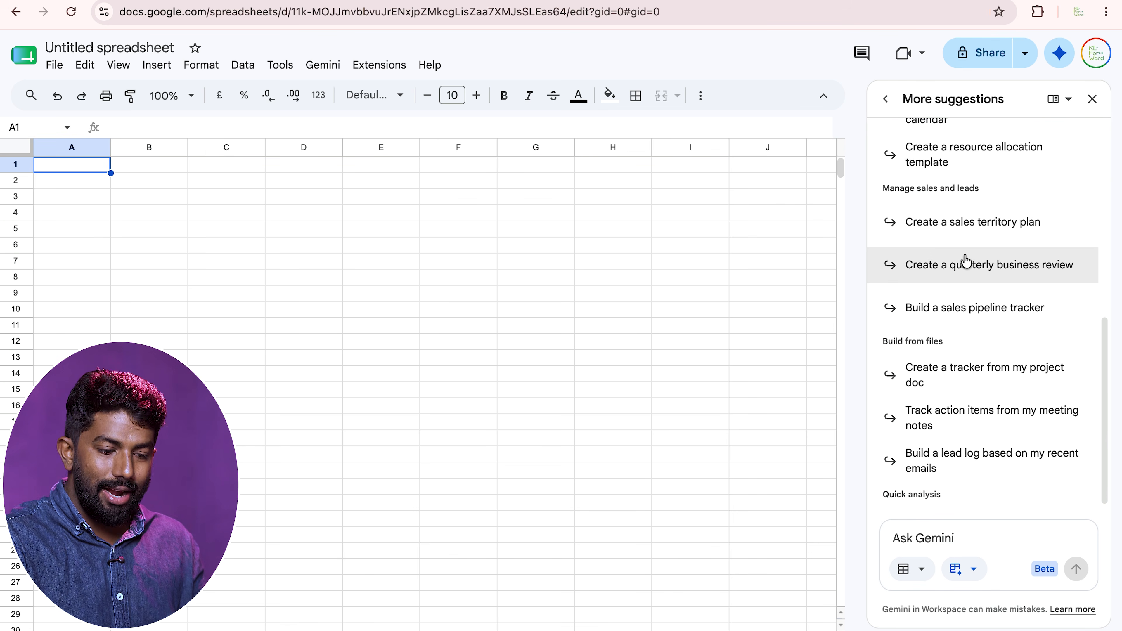
left_click(1093, 106)
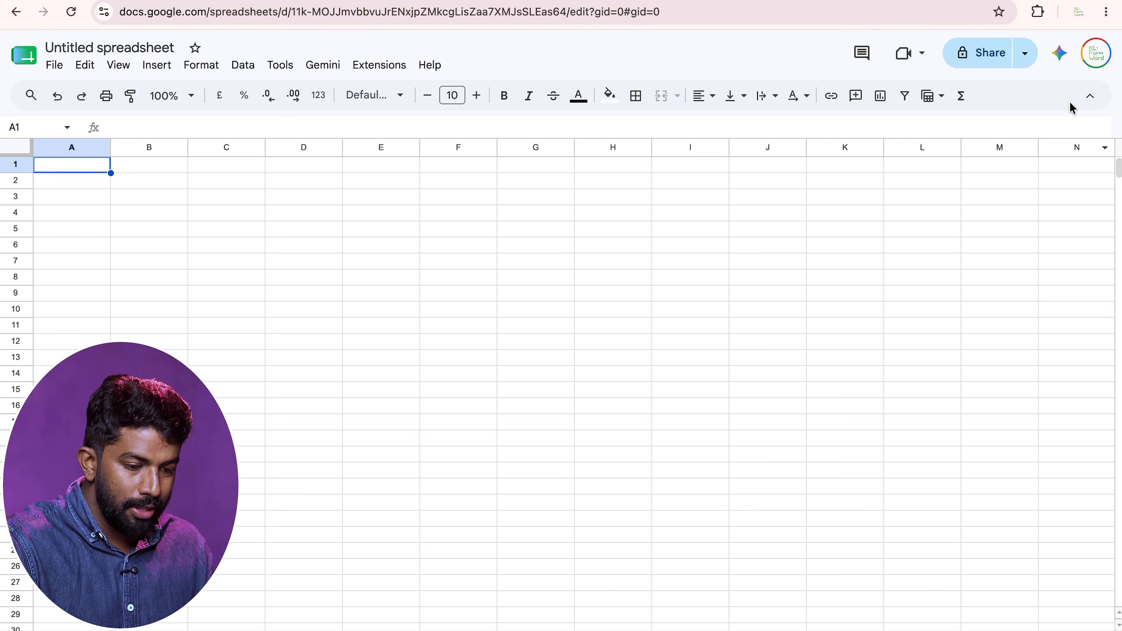
Reopen Gemini and submit the copied prompt for an INR expense tracker with seven columns and 5 sample rows.
left_click(1052, 57)
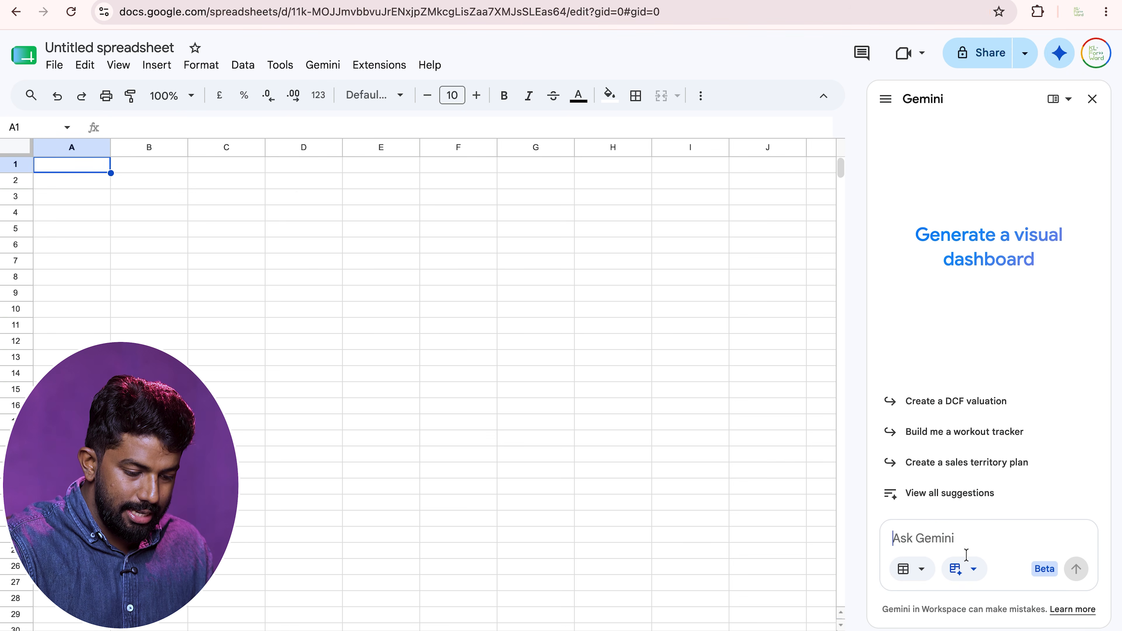
key("ctrl+v")
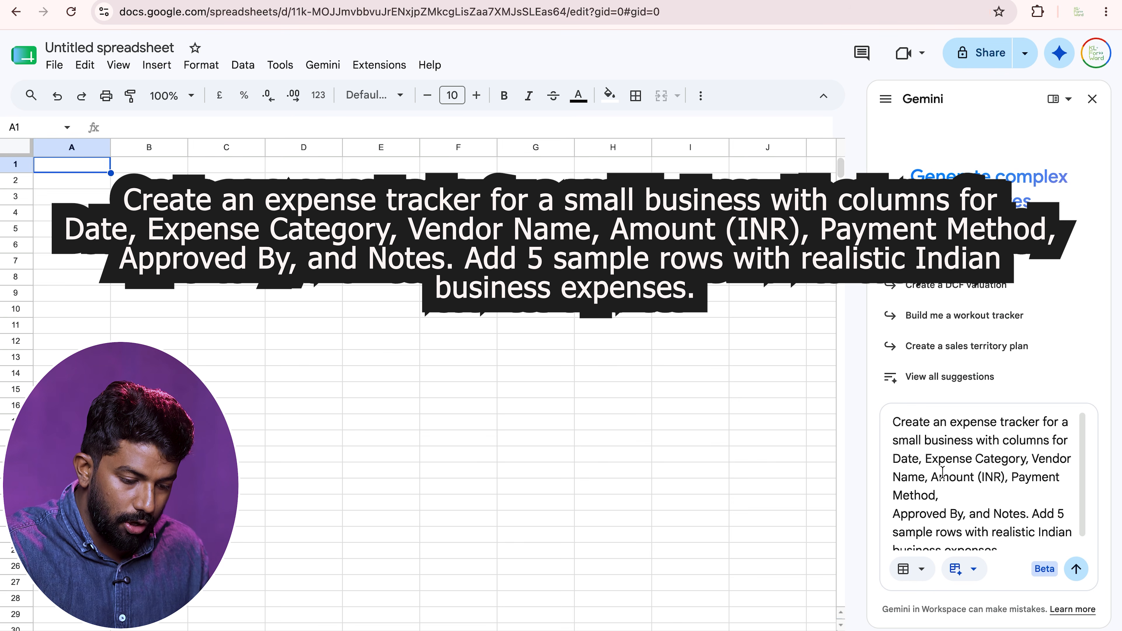
scroll(908, 502, "down", 1)
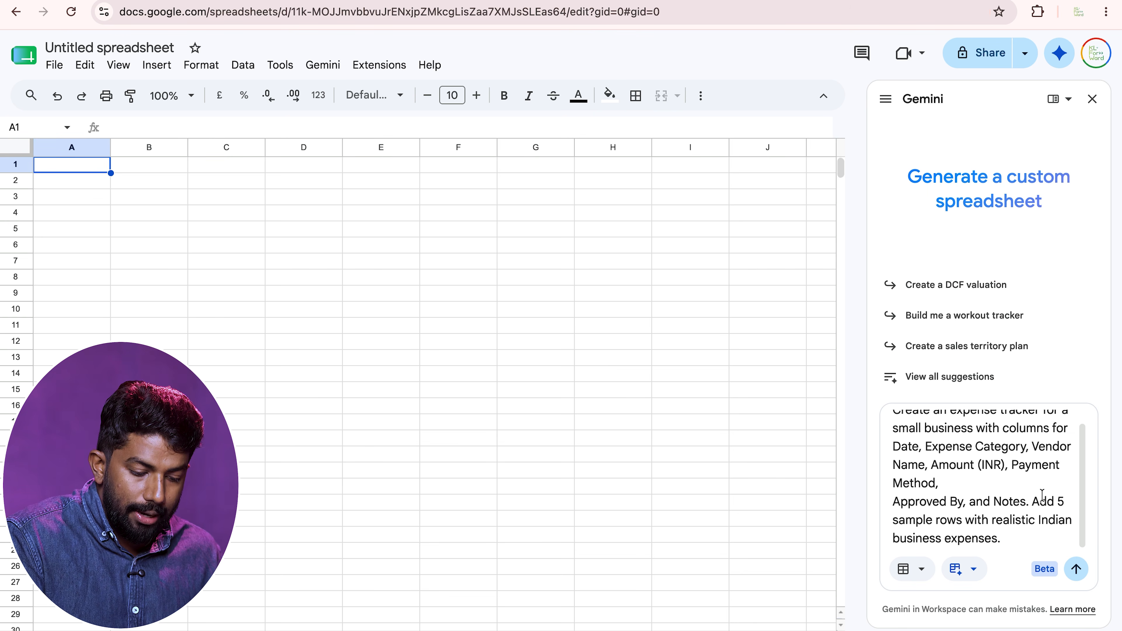
left_click(1074, 570)
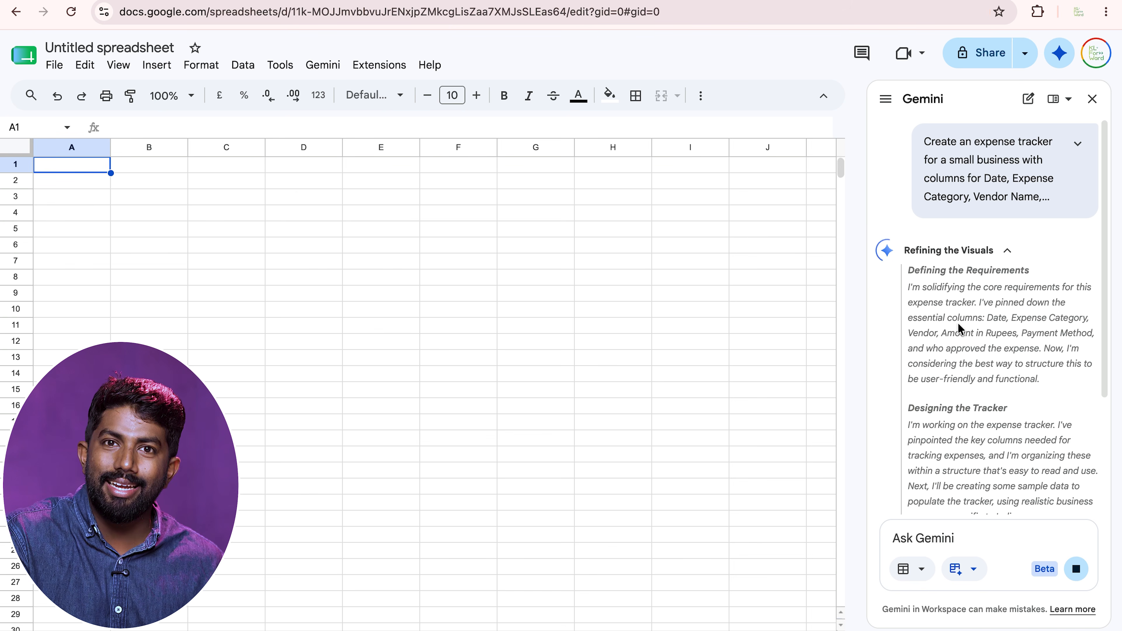
Review Gemini's reasoning and proposed steps for the expense tracker, and approve the plan.
scroll(960, 322, "down", 6)
scroll(959, 327, "down", 3)
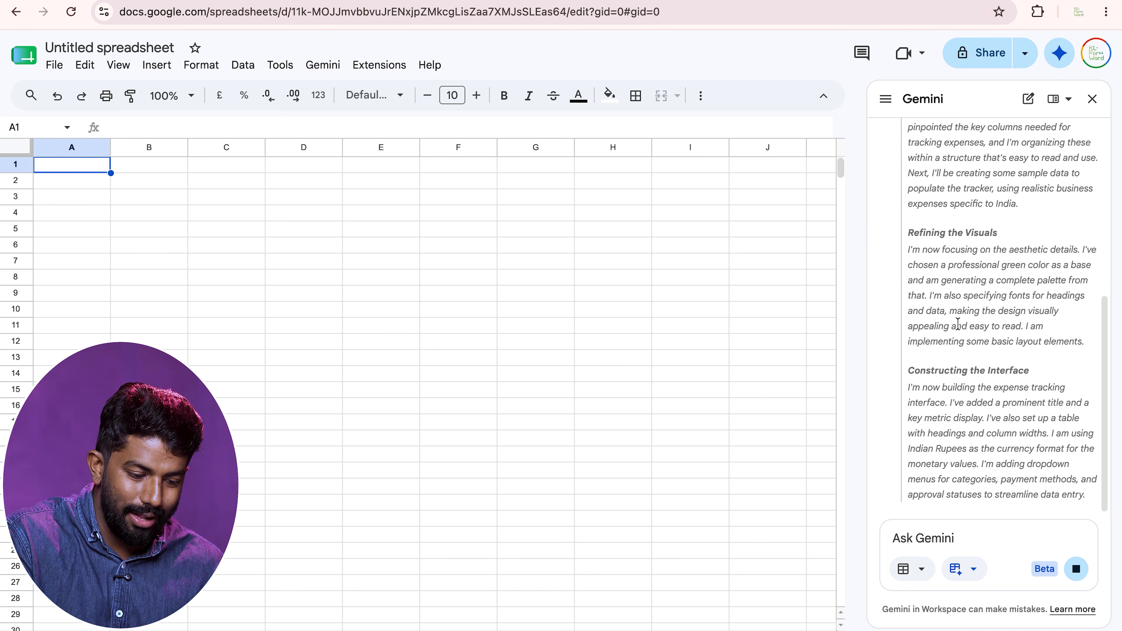
scroll(950, 287, "up", 6)
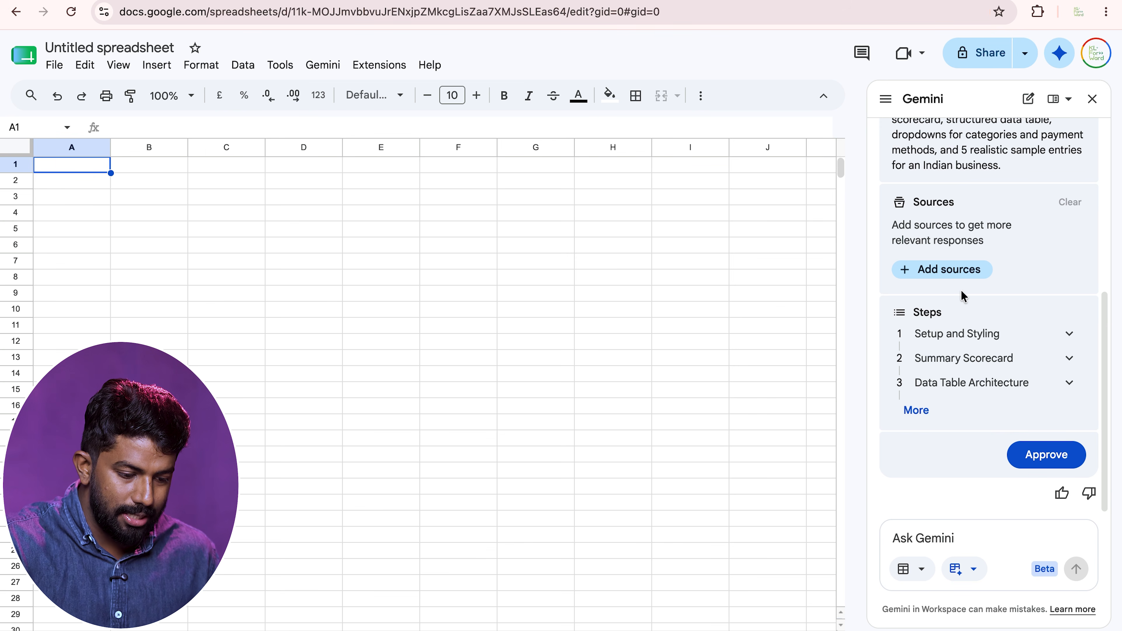
left_click(1054, 458)
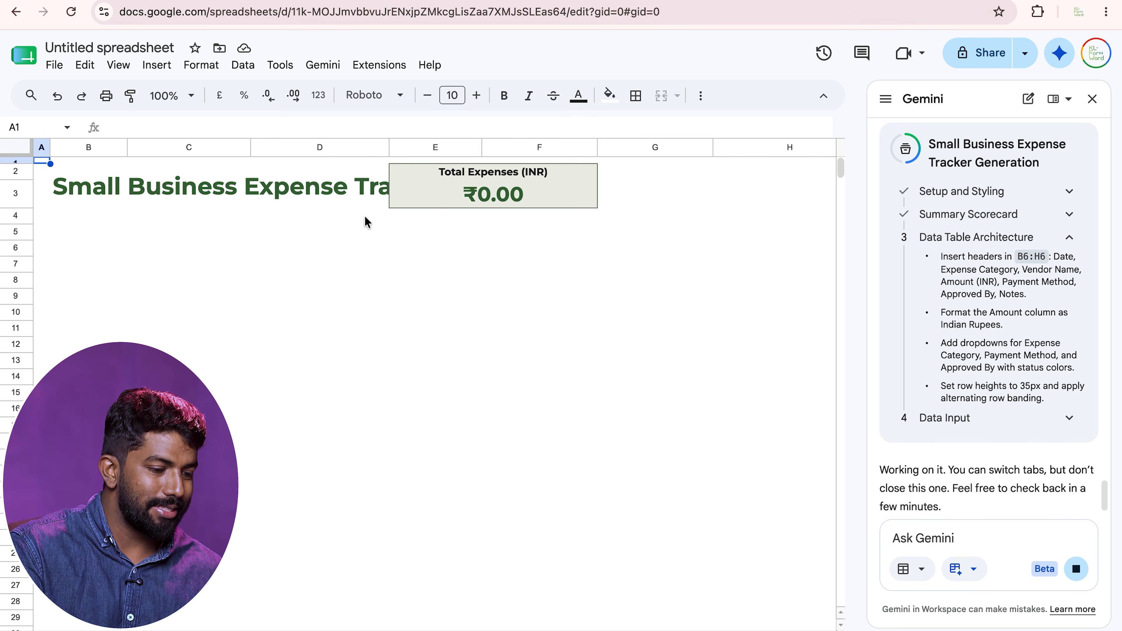
Look over all columns of the generated expense table, from Date to Notes.
scroll(365, 217, "down", 1)
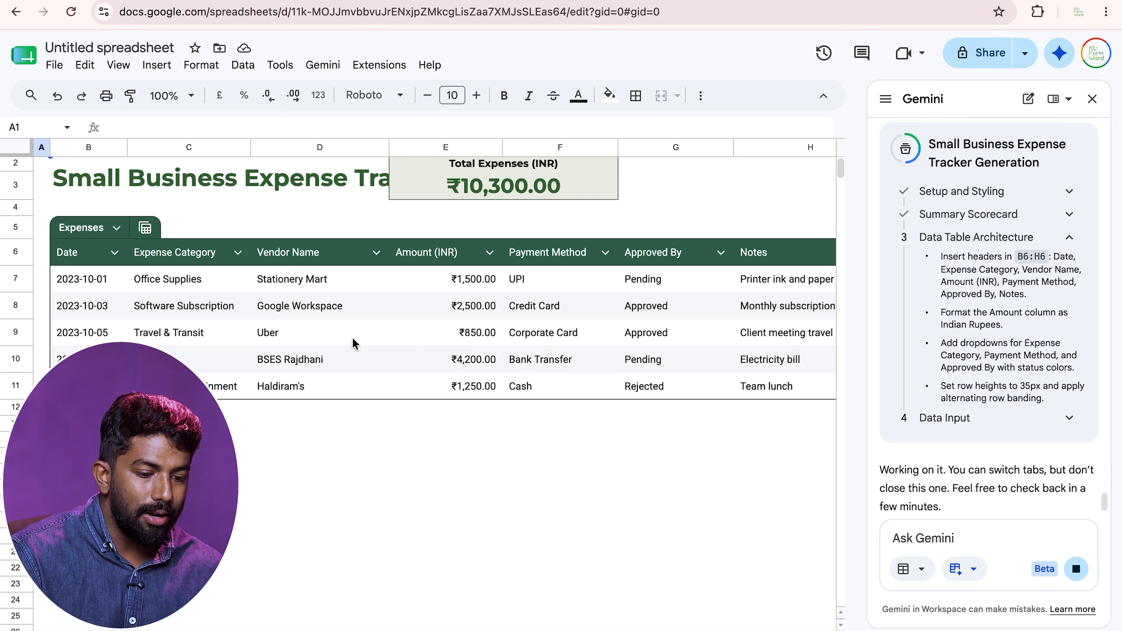
scroll(399, 315, "right", 5)
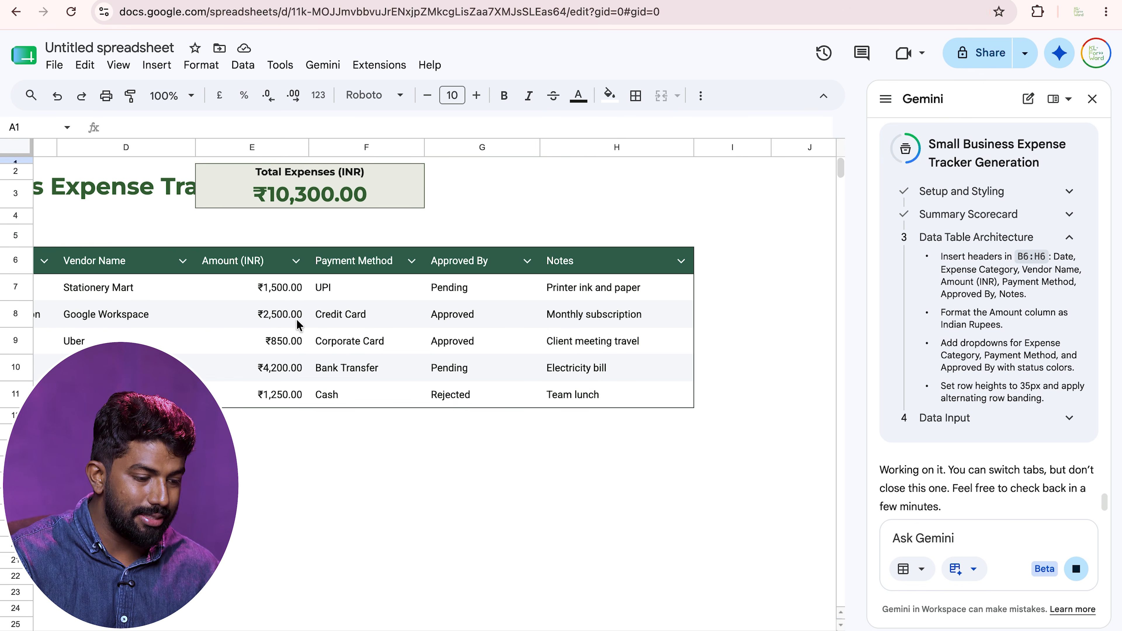
scroll(294, 325, "left", 5)
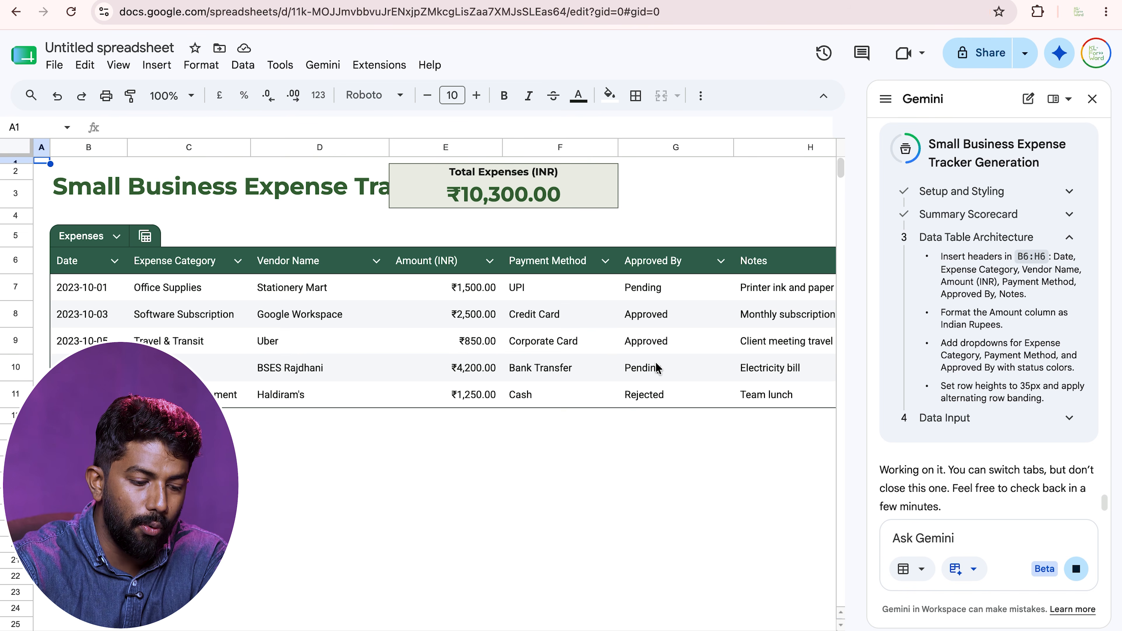
scroll(447, 382, "right", 5)
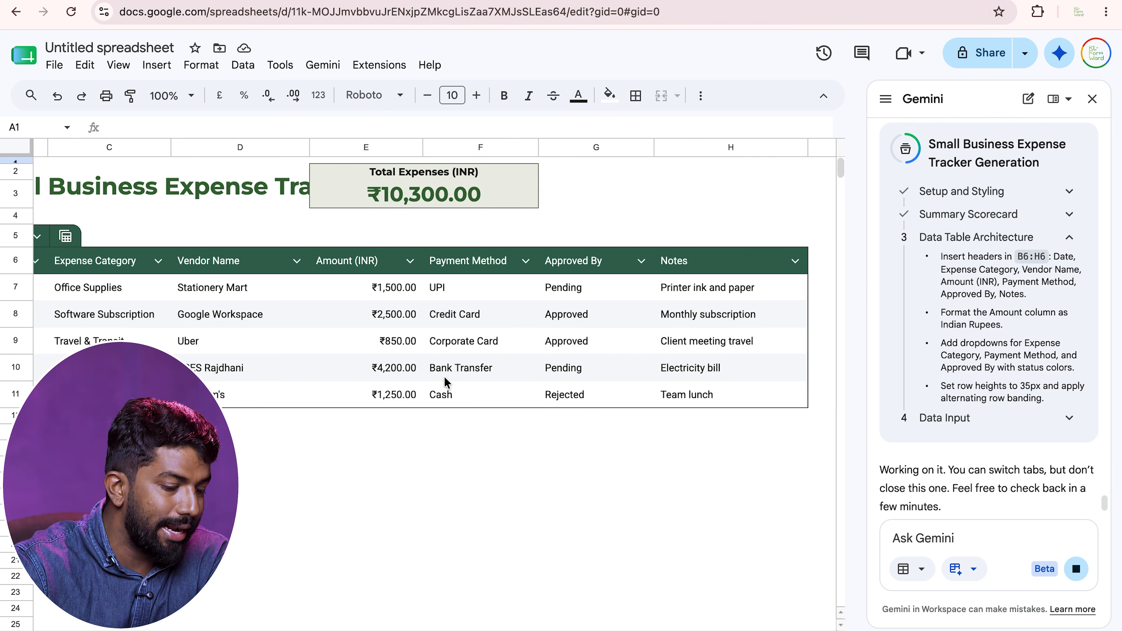
scroll(446, 383, "left", 3)
scroll(447, 382, "left", 2)
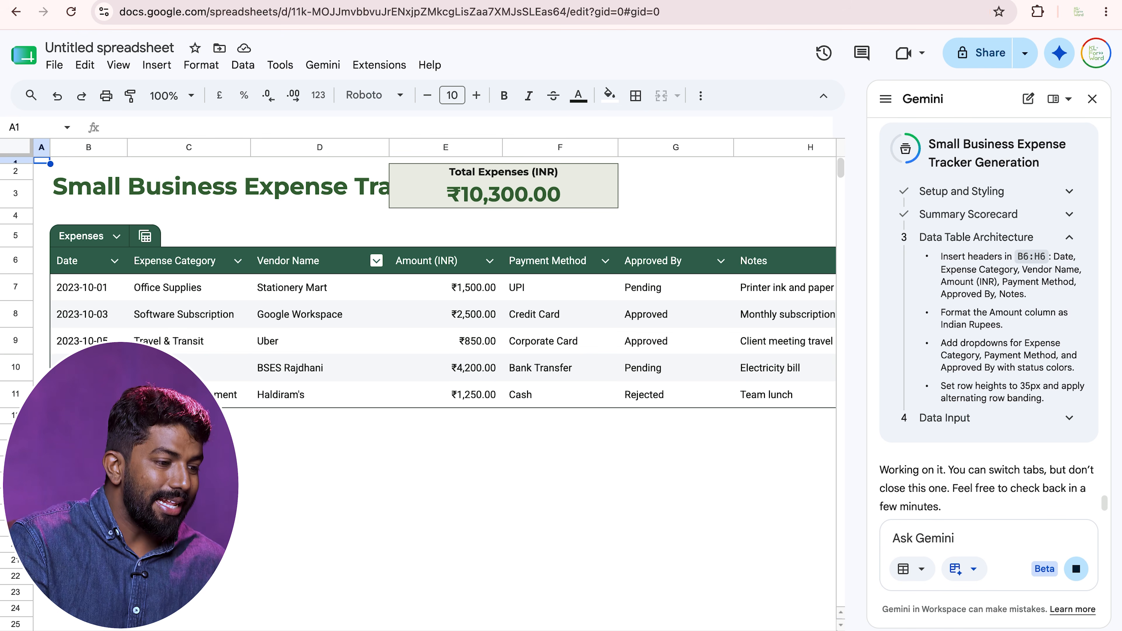
Create another blank Google Sheets spreadsheet in a new browser tab by searching for google sheets.
key("ctrl+t")
type("G")
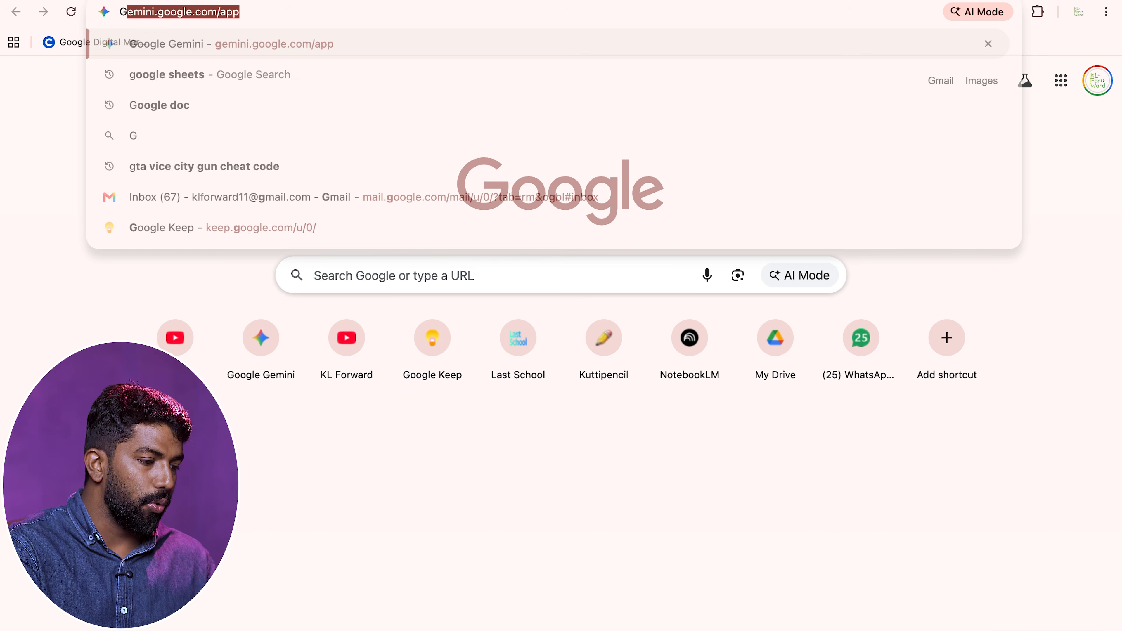
type("oogle s")
key("Return")
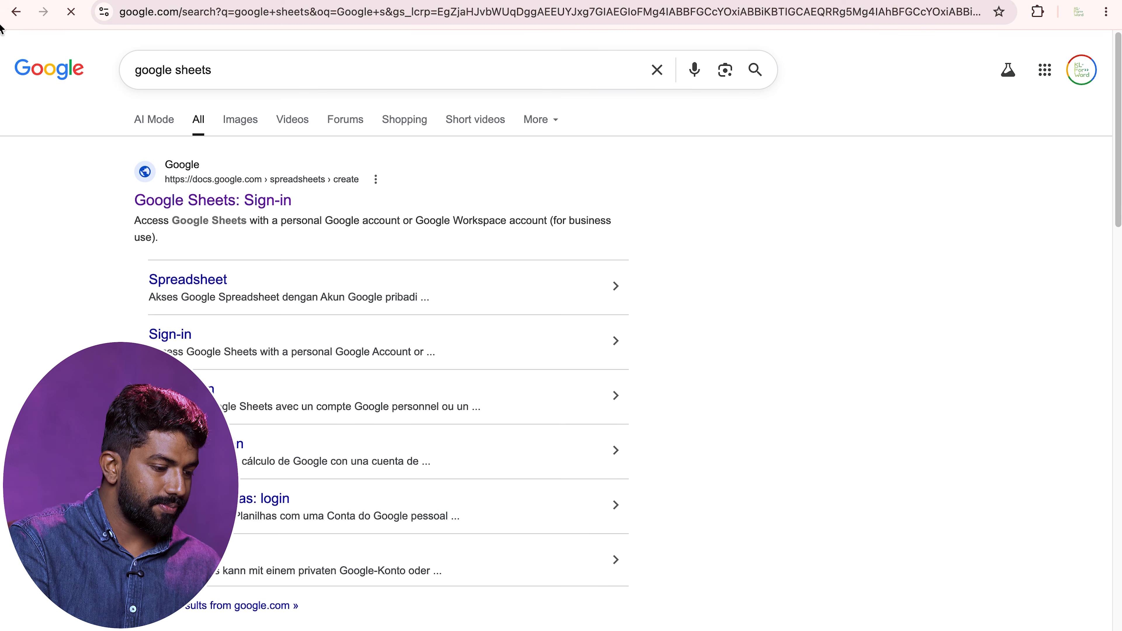
left_click(160, 199)
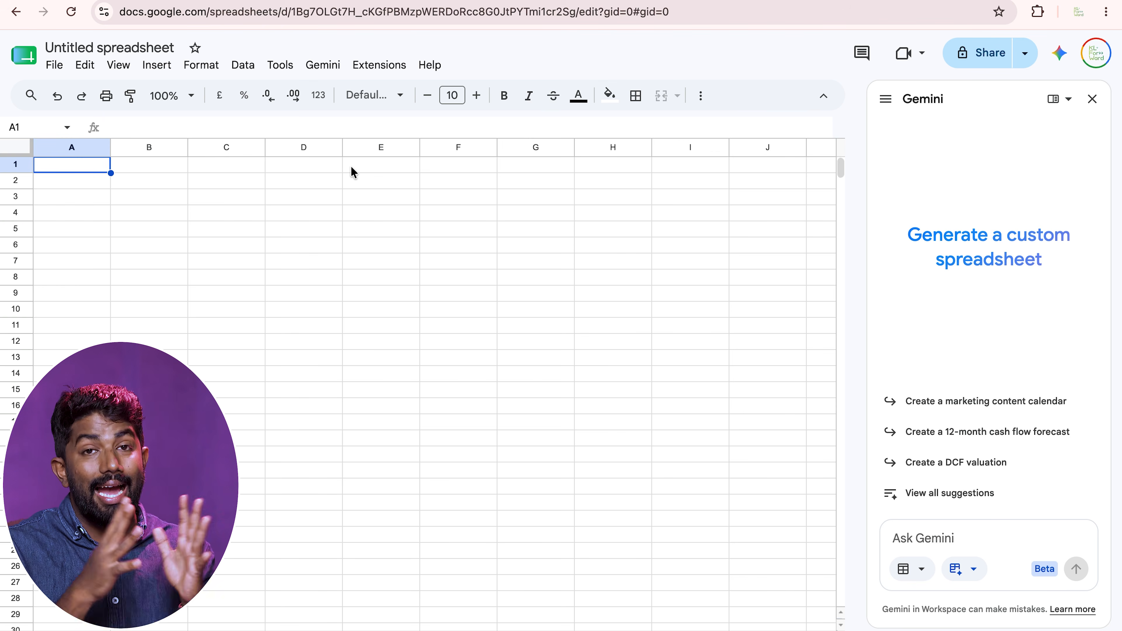
Copy the Use Case 2 sample sales table from the Claude chat and paste it into the new spreadsheet at A1.
key("ctrl+Left")
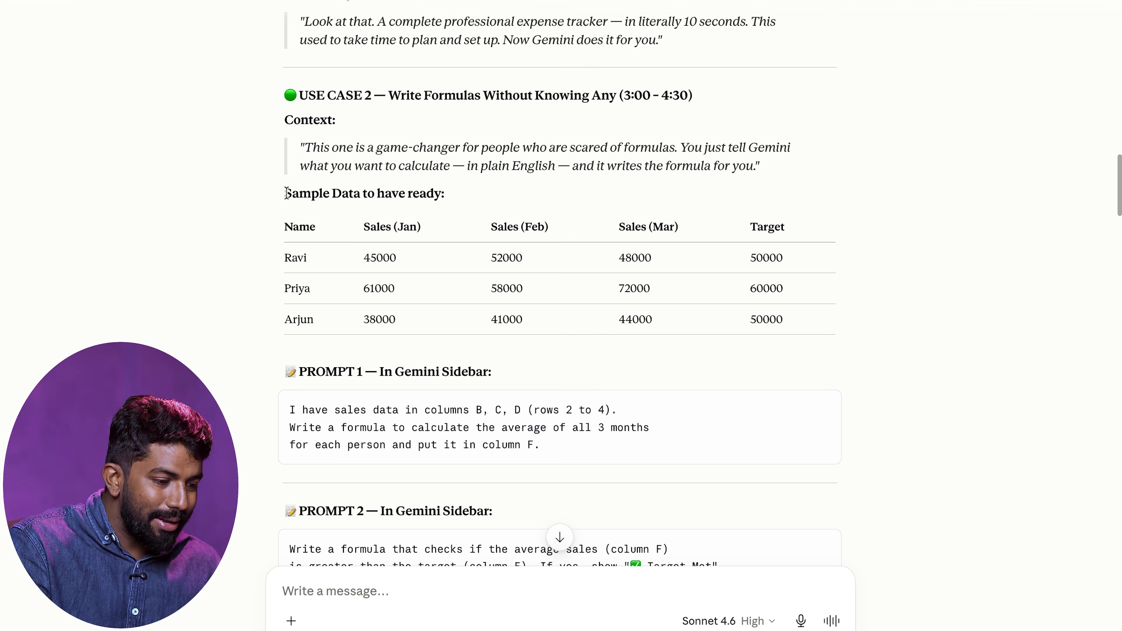
left_click_drag(282, 226, 776, 344)
key("ctrl+Right")
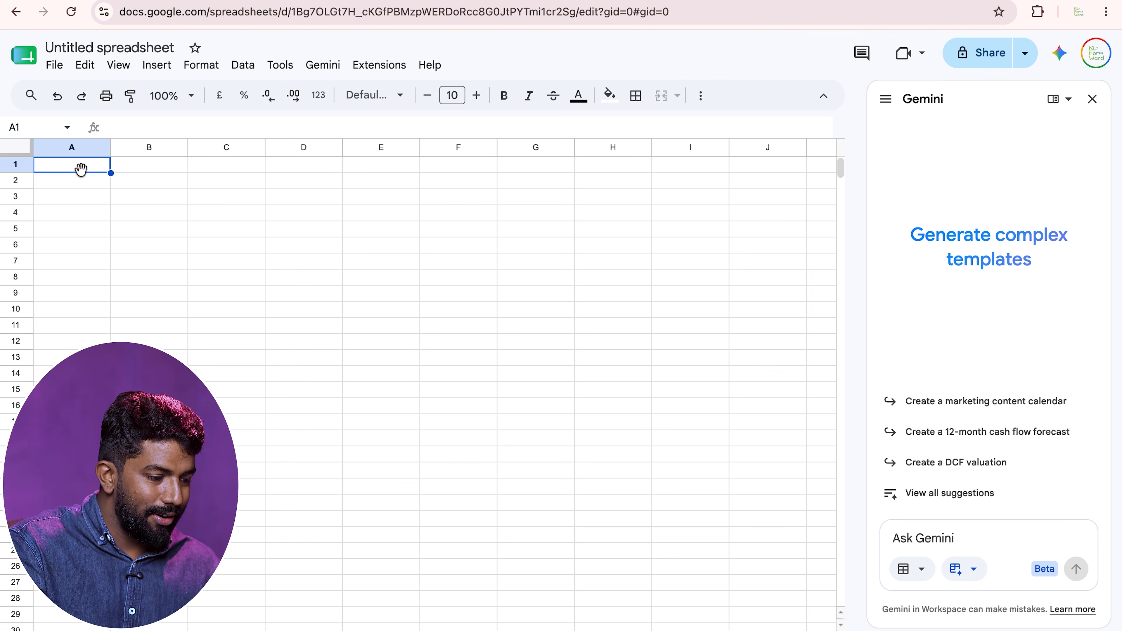
key("ctrl+v")
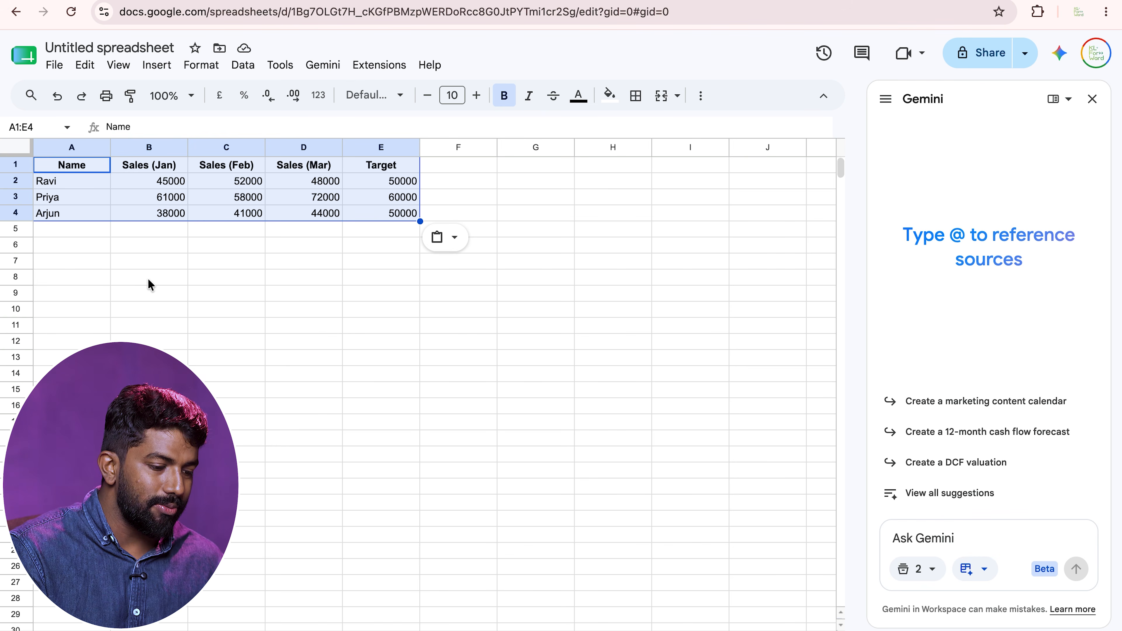
Copy Prompt 1 from the Claude chat and submit it to Gemini, asking for each person's three-month sales average in column F.
key("ctrl+Left")
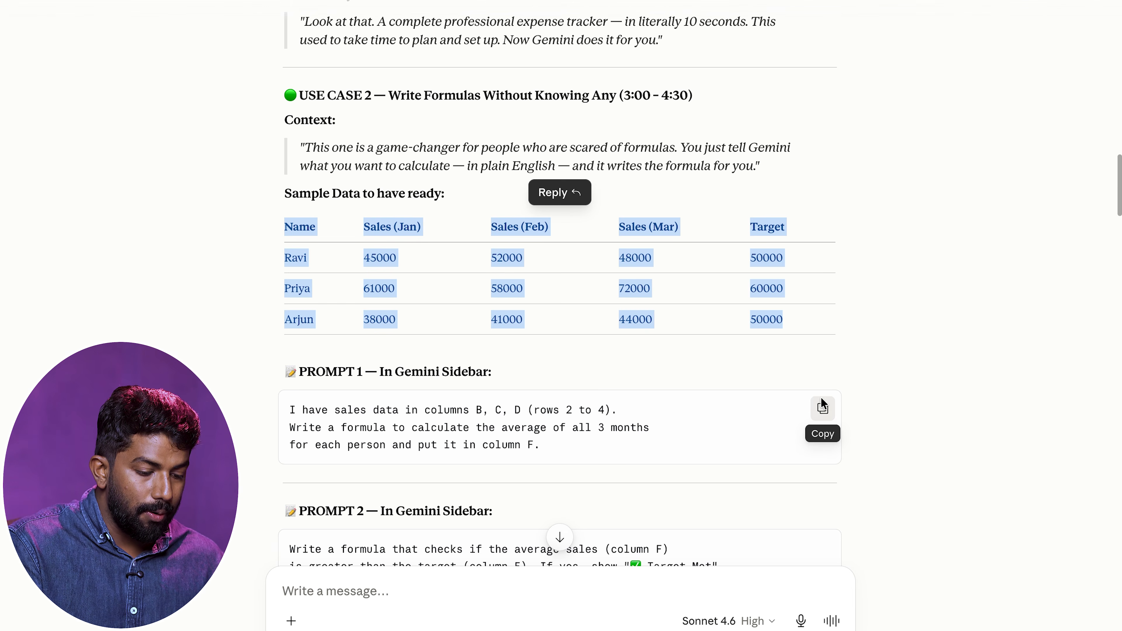
left_click(822, 404)
key("ctrl+Right")
left_click(955, 545)
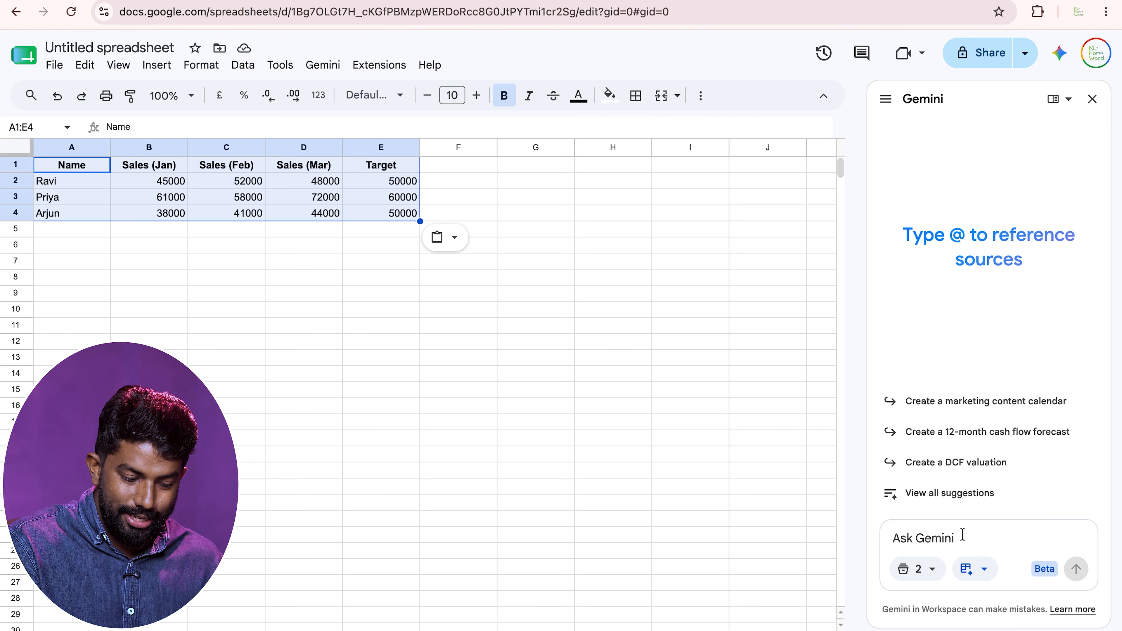
key("super+v")
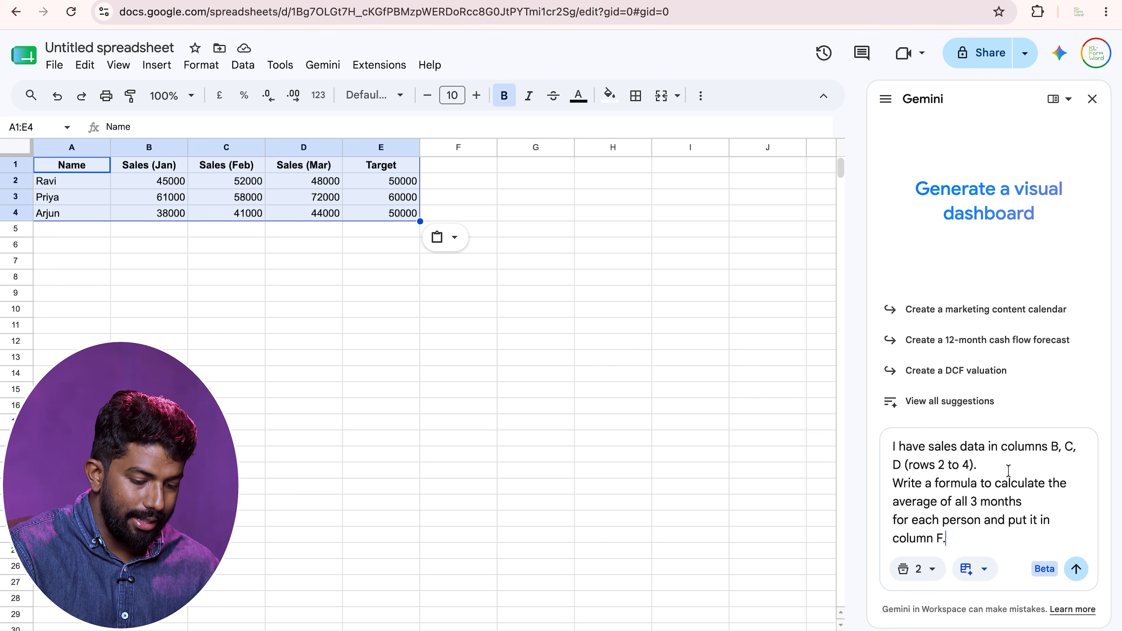
left_click(1077, 570)
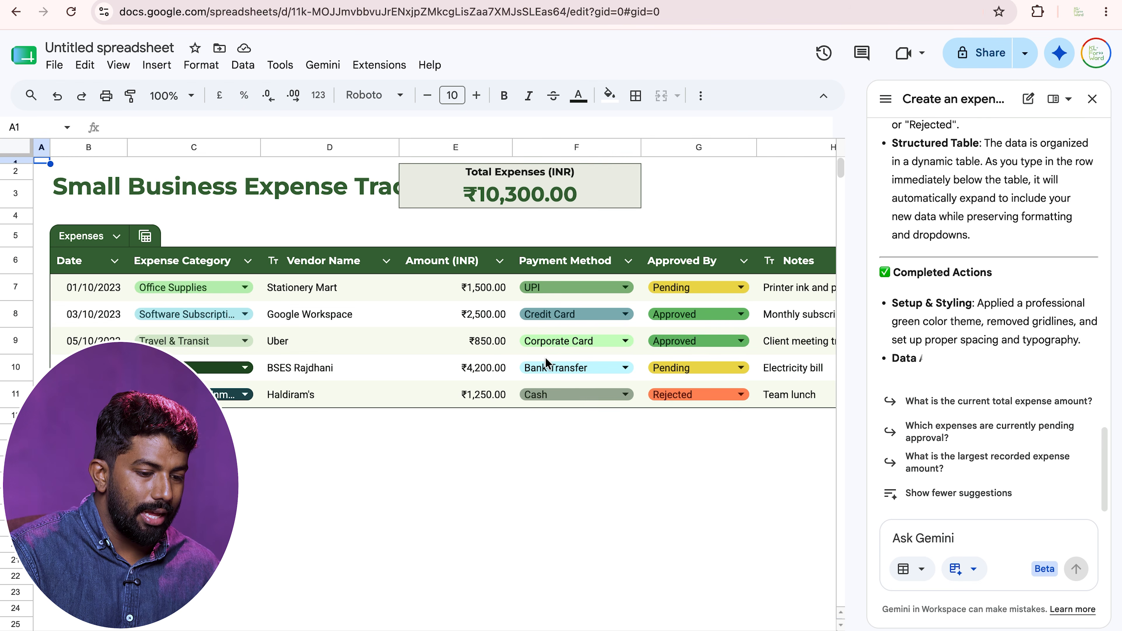
Examine the finished expense tracker's columns and dropdown chips in the first spreadsheet.
scroll(539, 364, "right", 2)
scroll(548, 364, "right", 6)
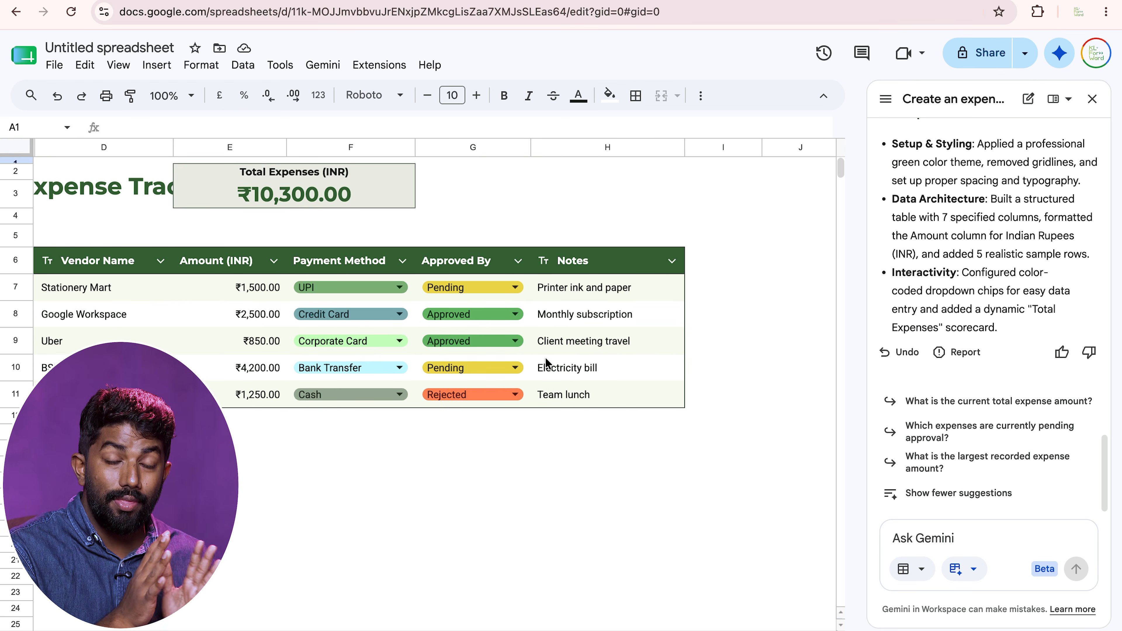
scroll(543, 365, "left", 8)
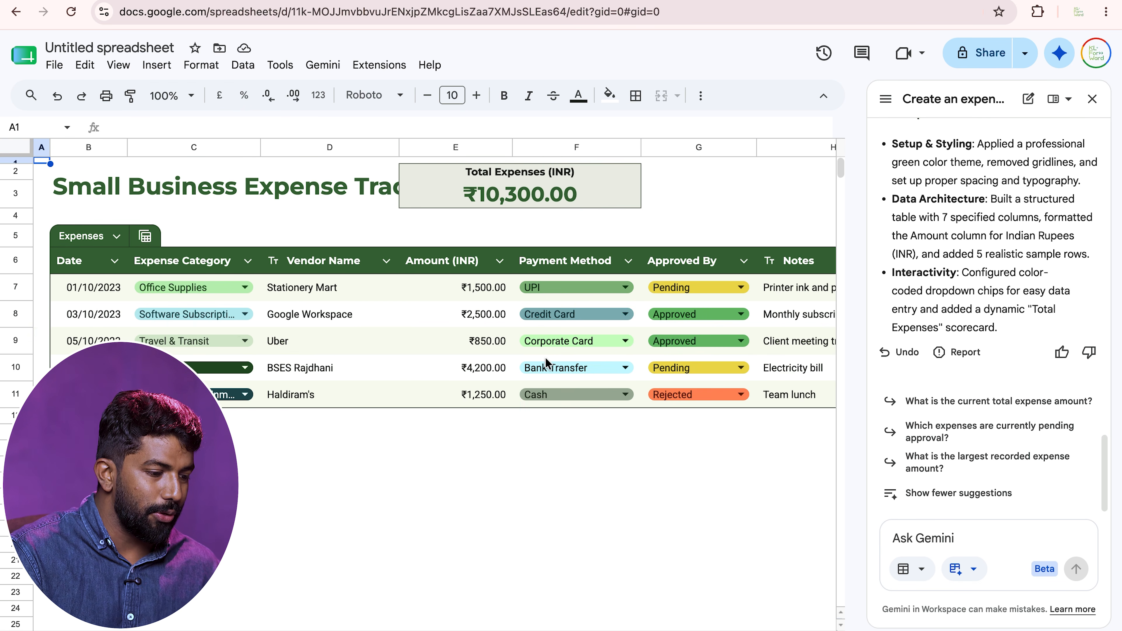
Check the Expense Category choices in C7 and C9, and set the category in C10 to Software Subscription.
left_click(216, 288)
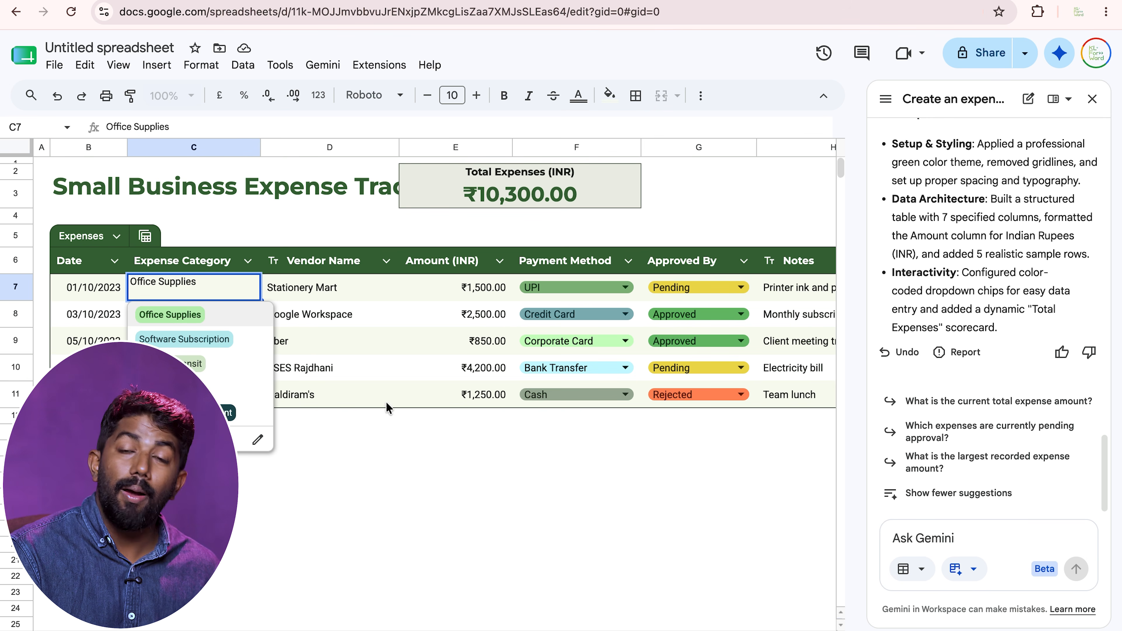
left_click(393, 542)
left_click(197, 338)
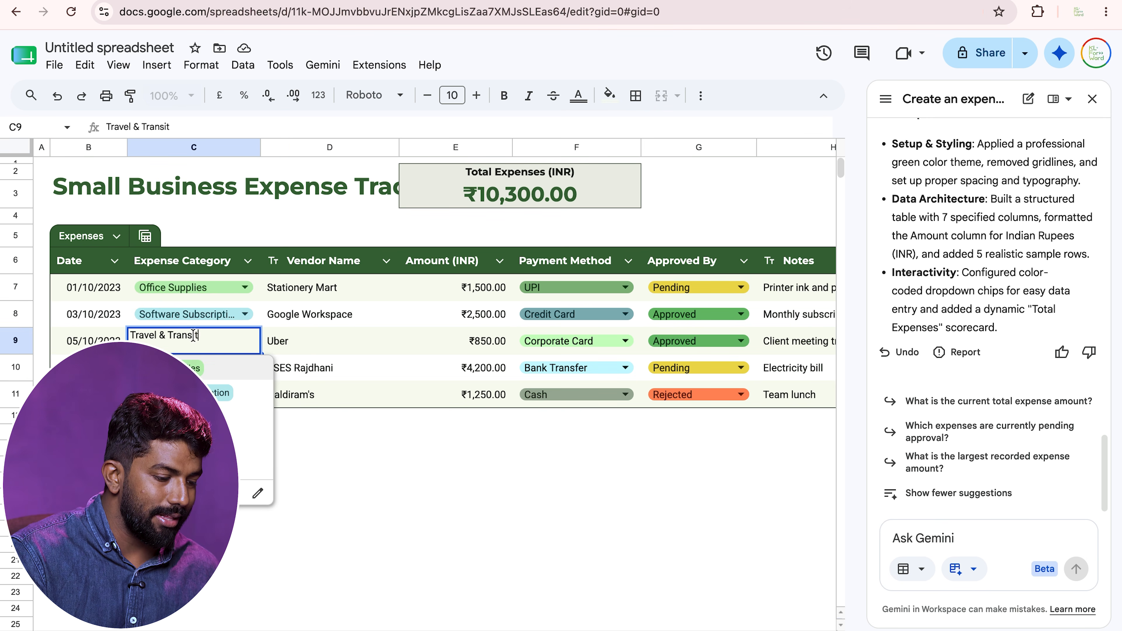
left_click(336, 480)
left_click(198, 367)
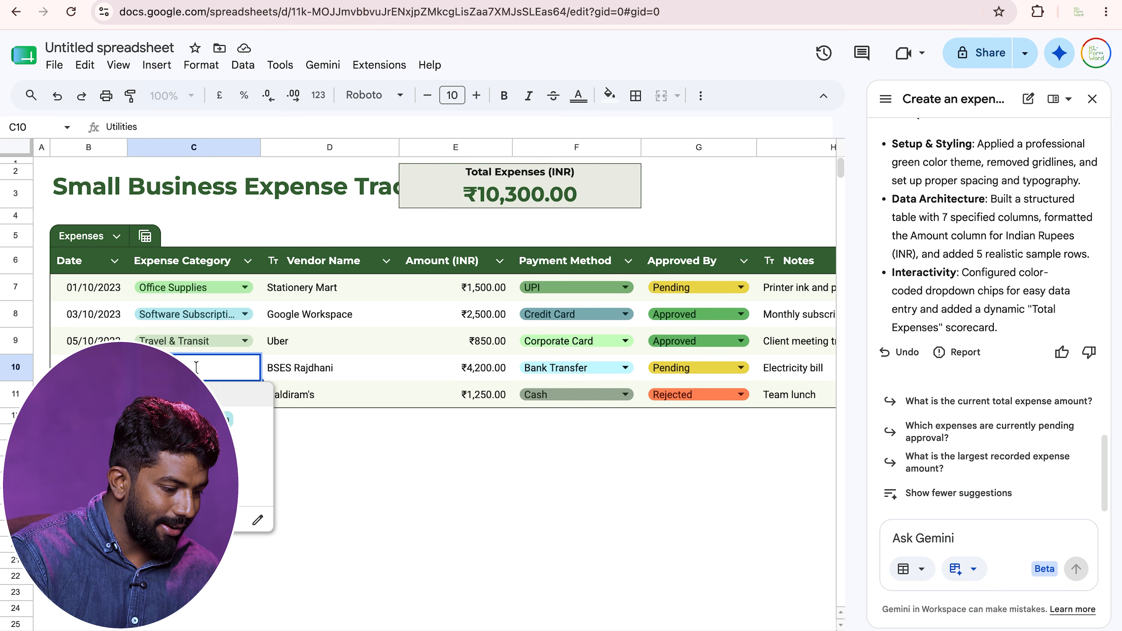
left_click(186, 419)
Set the Payment Method to Corporate Card in F10 and to Bank Transfer in F9.
left_click(581, 370)
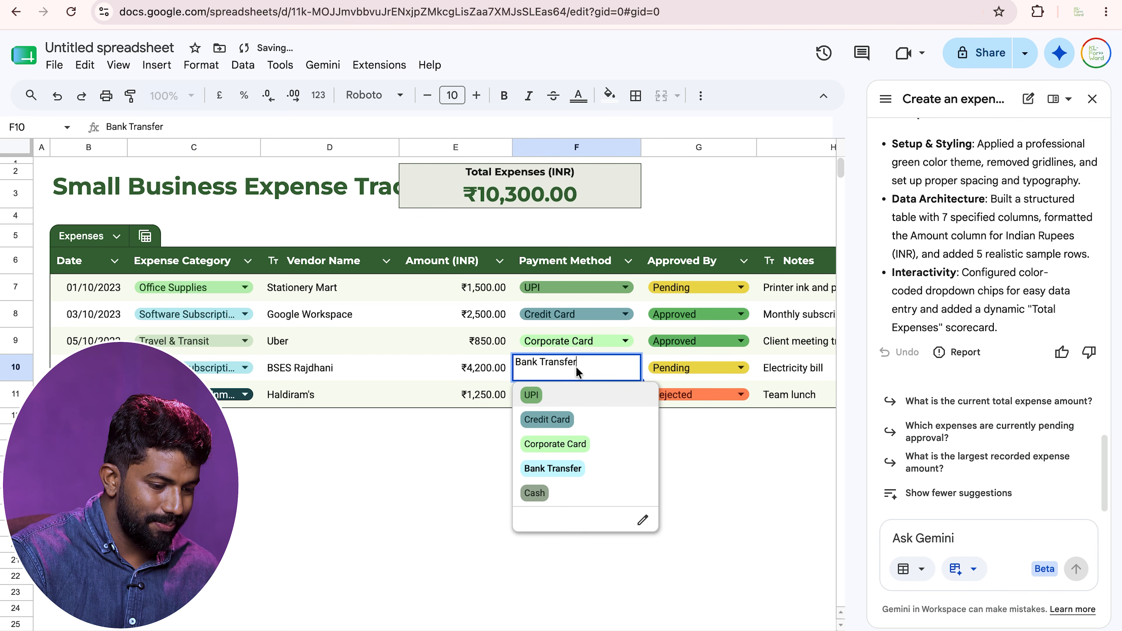
left_click(559, 444)
left_click(605, 341)
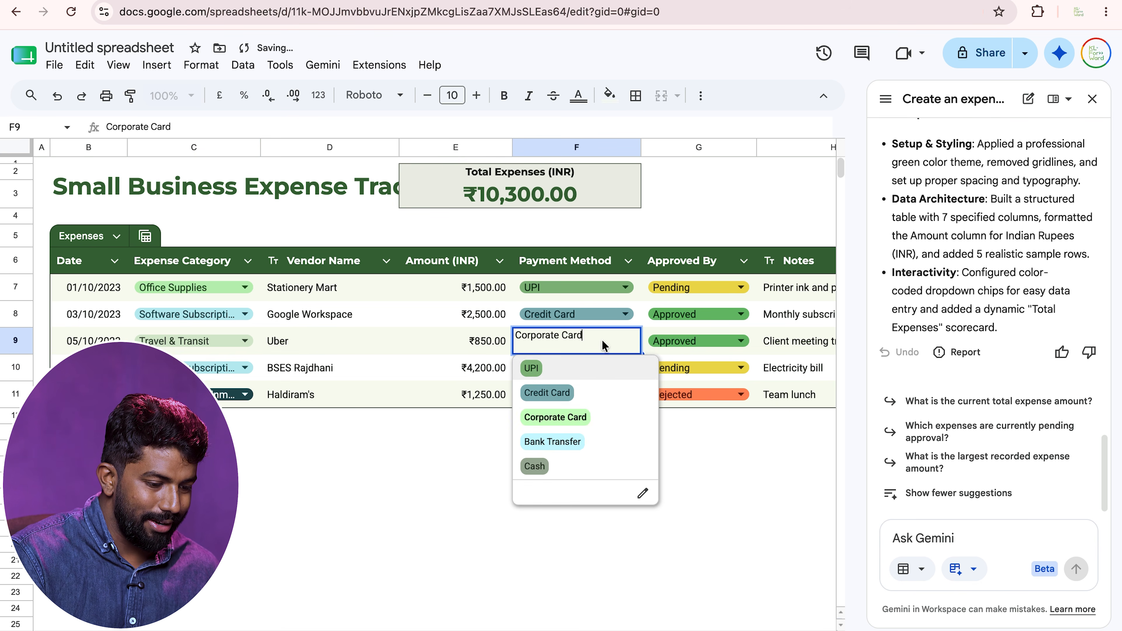
left_click(560, 456)
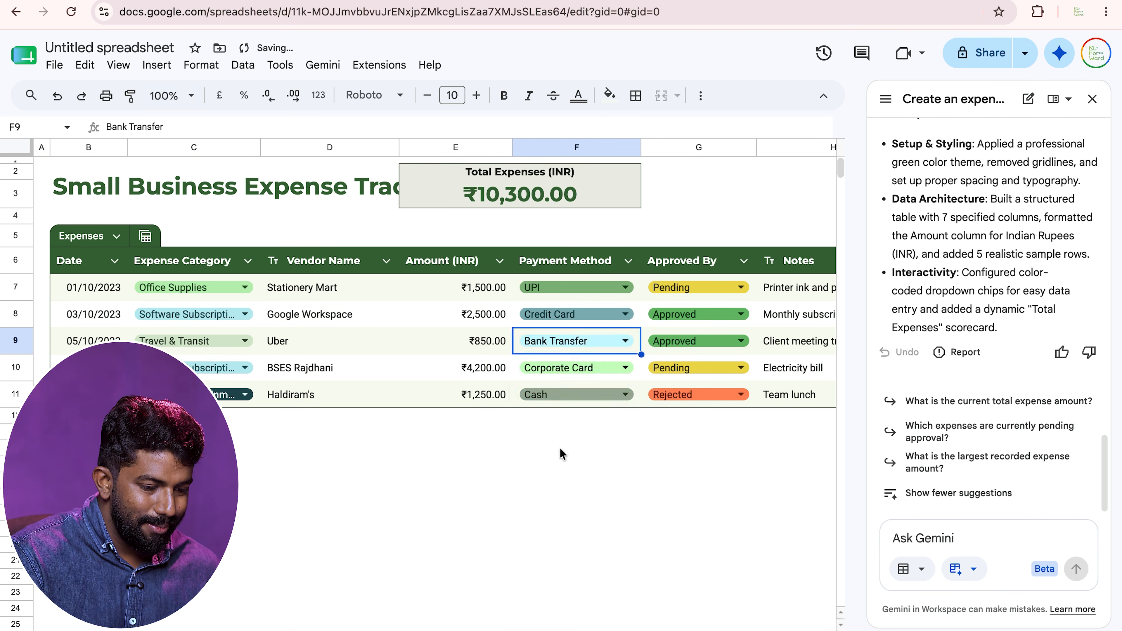
Set the Approved By status in G10 to Rejected and look over the Notes column.
left_click(711, 374)
left_click(676, 444)
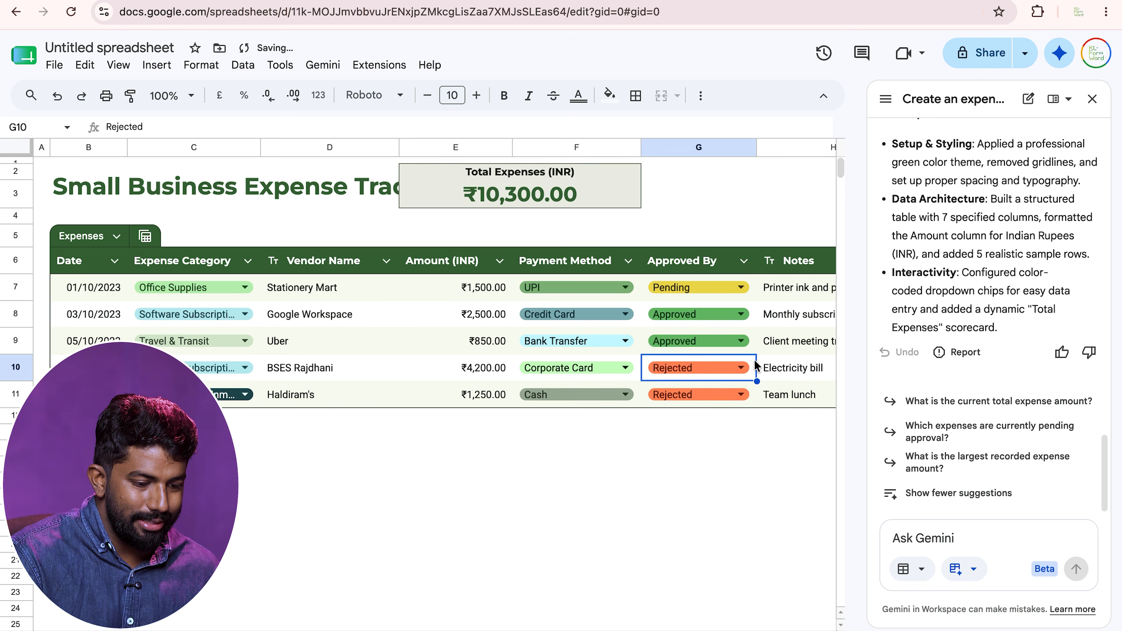
scroll(754, 360, "right", 5)
scroll(754, 366, "left", 5)
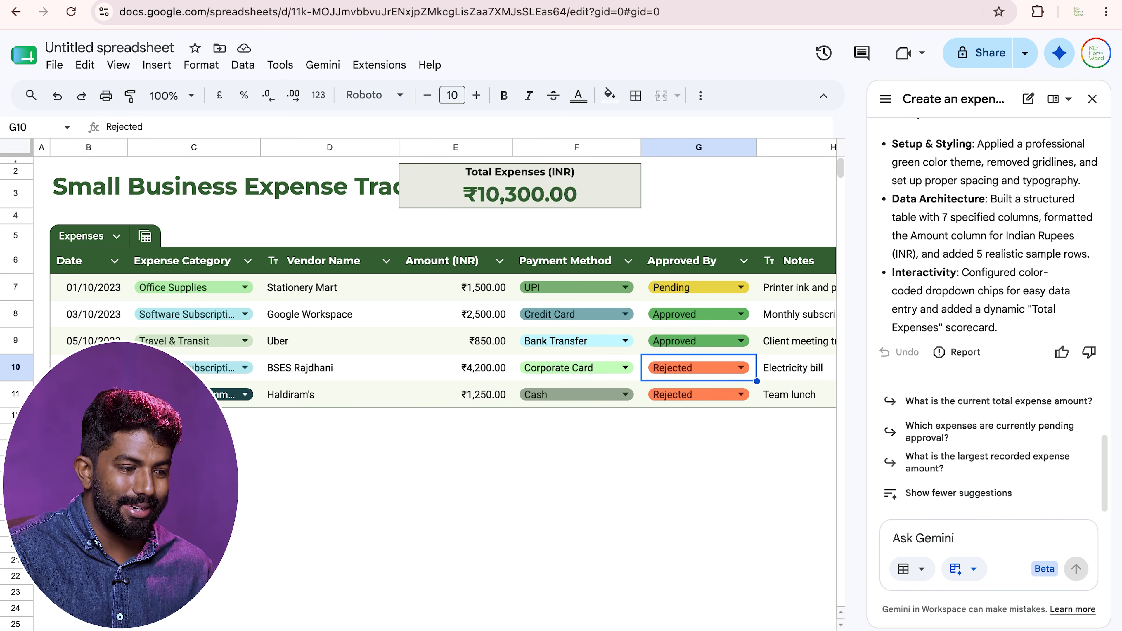
Submit Claude's Use Case 2 Prompt 2 to Gemini in the sales spreadsheet, comparing average with target to show "✅ Target Met" or "❌ Below Target".
left_click(318, 1)
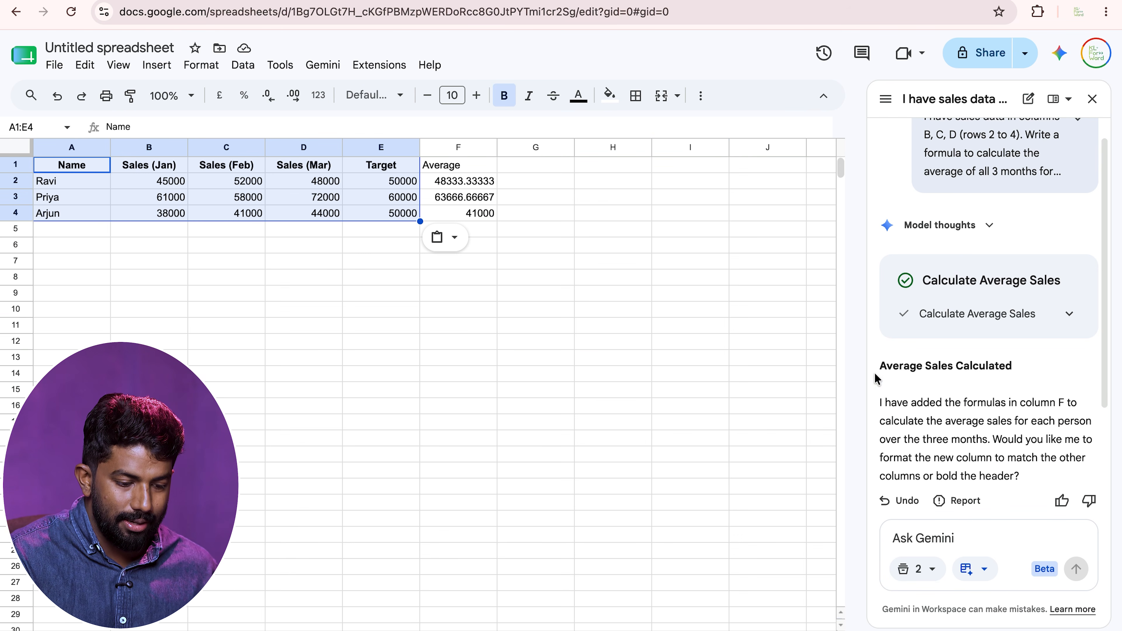
scroll(950, 407, "down", 3)
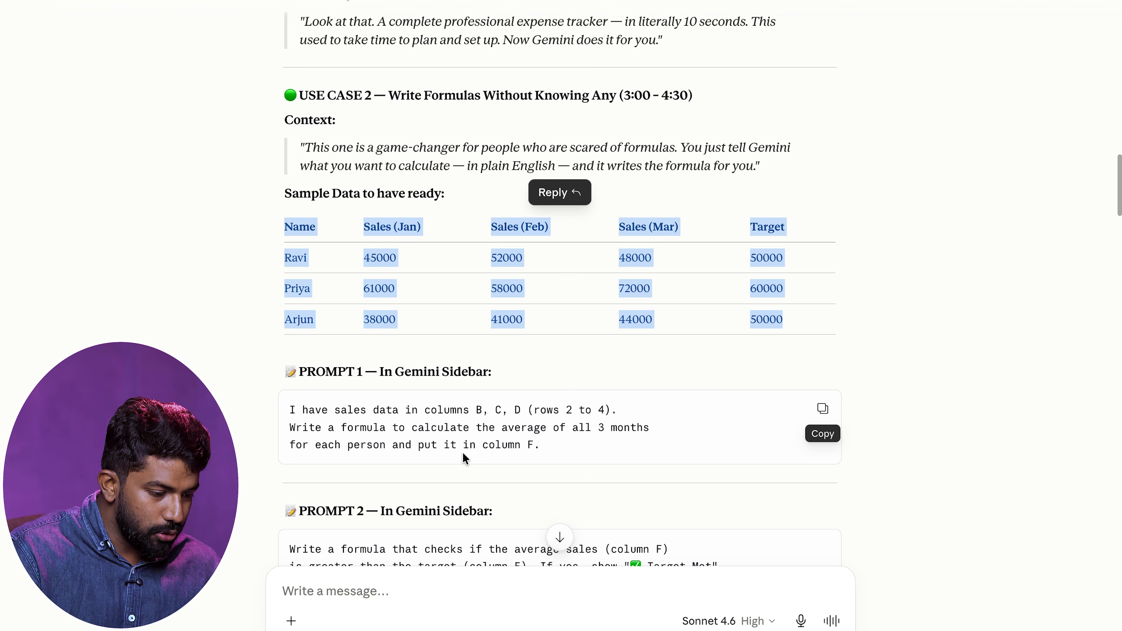
scroll(458, 463, "down", 1)
left_click(822, 441)
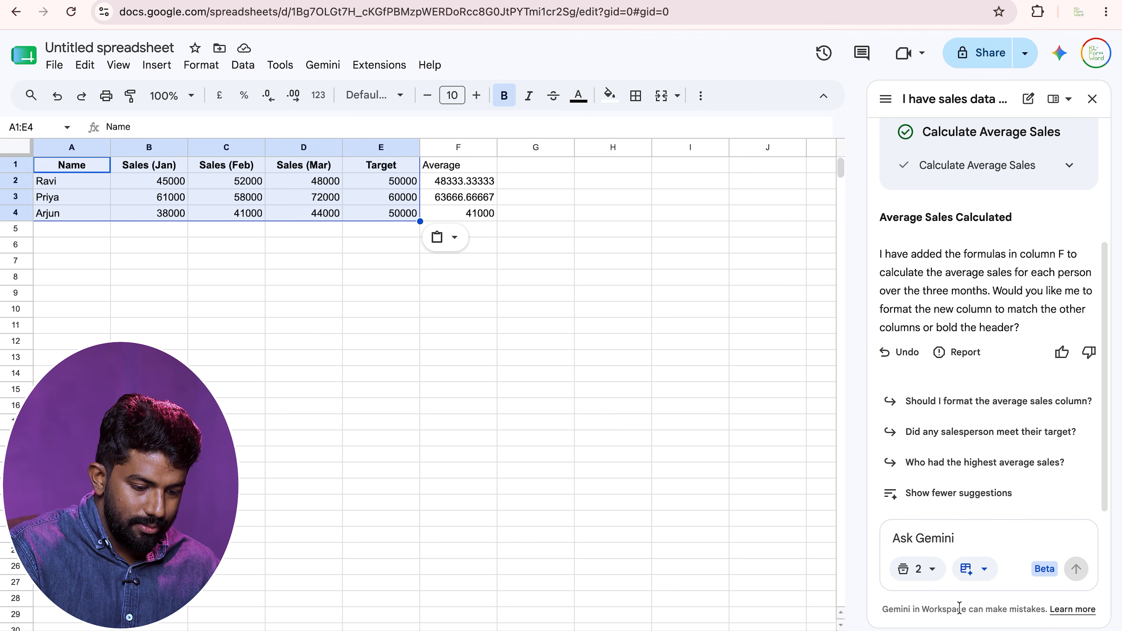
left_click(952, 542)
key("ctrl+v")
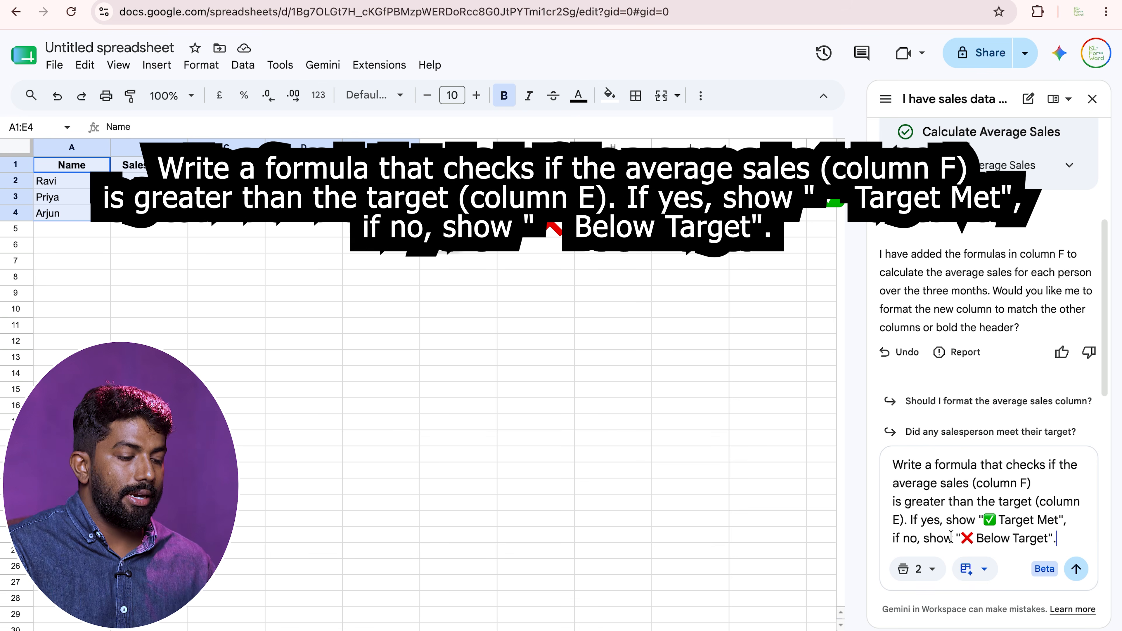
left_click(1077, 571)
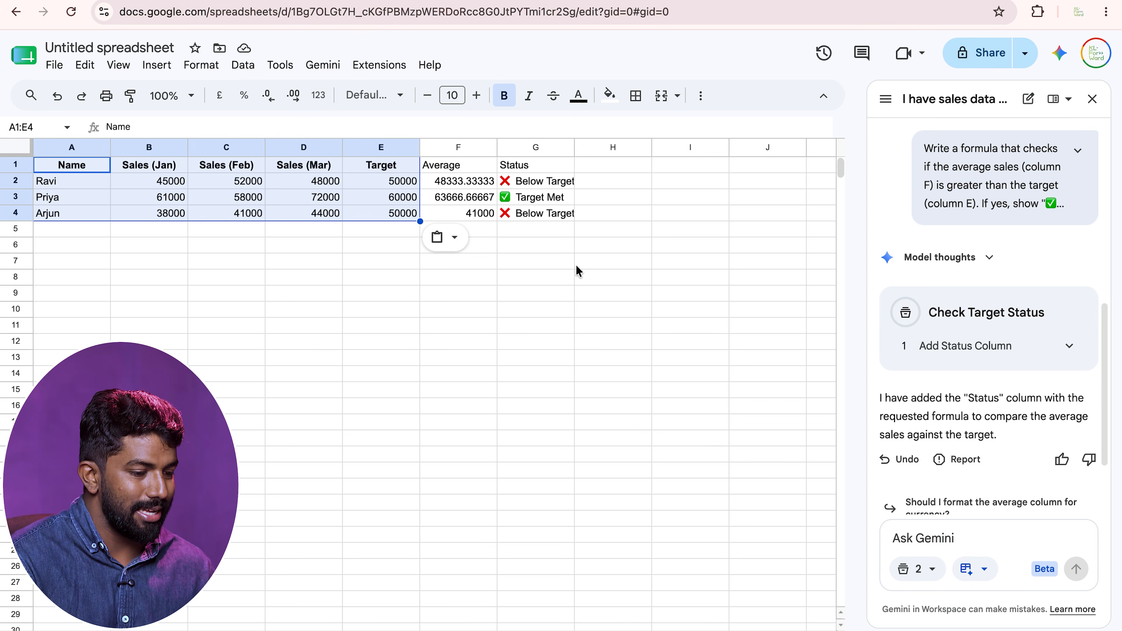
Copy the Use Case 3 sample sales table from the Claude chat and create a new blank Google Sheets spreadsheet.
key("super+t")
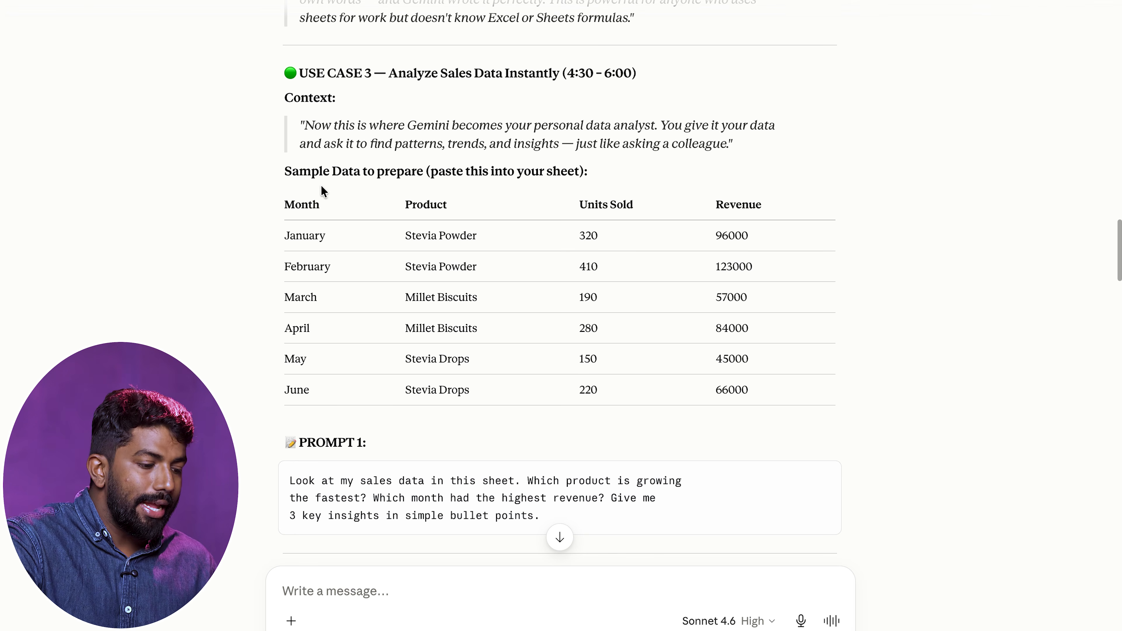
left_click_drag(286, 200, 775, 397)
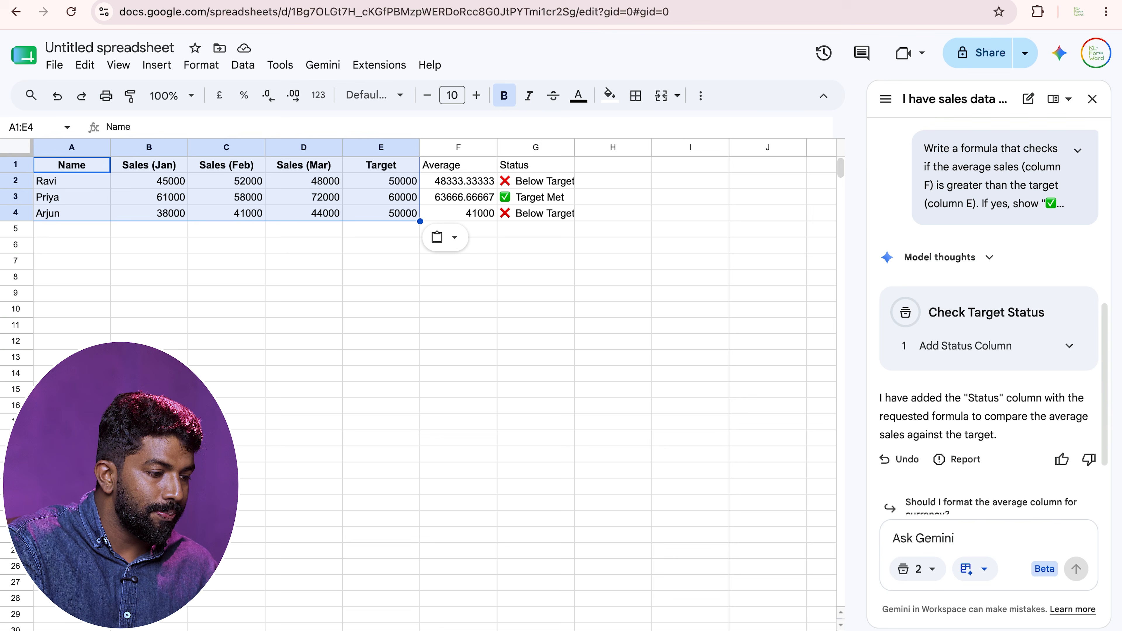
left_click(24, 64)
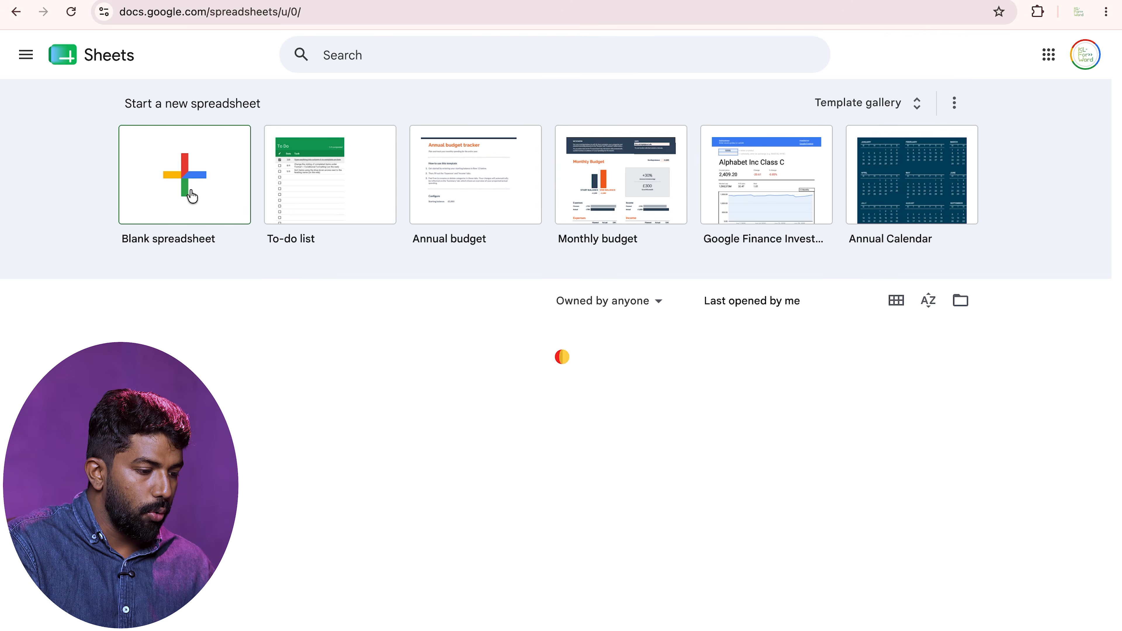
left_click(191, 189)
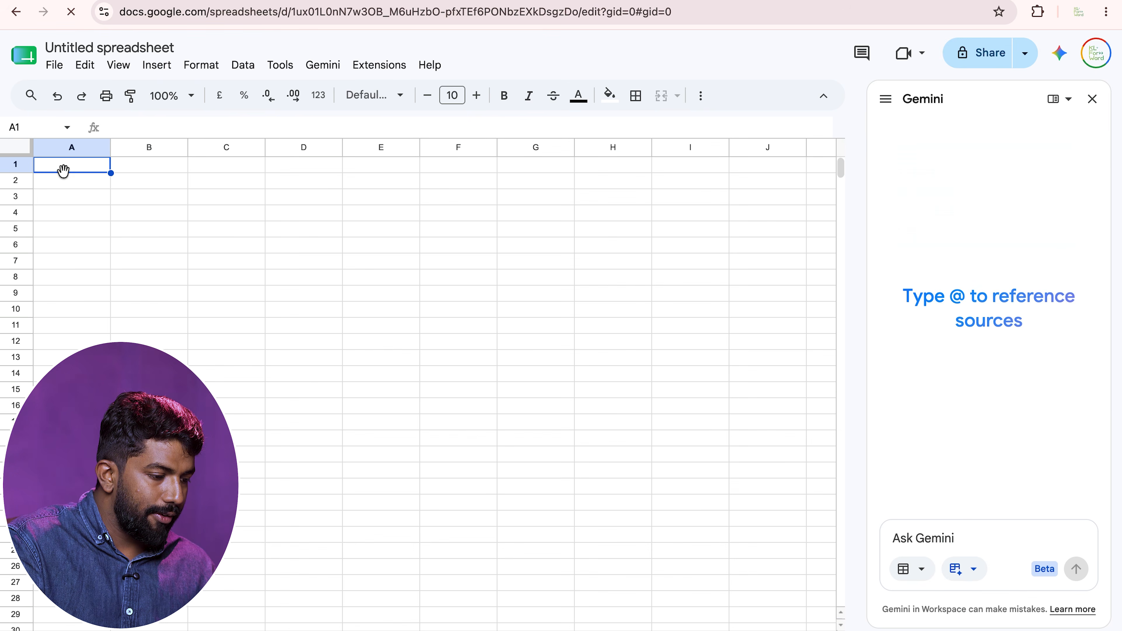
Paste the copied monthly product sales data at A2 and have Gemini convert it to a table.
key("ctrl+v")
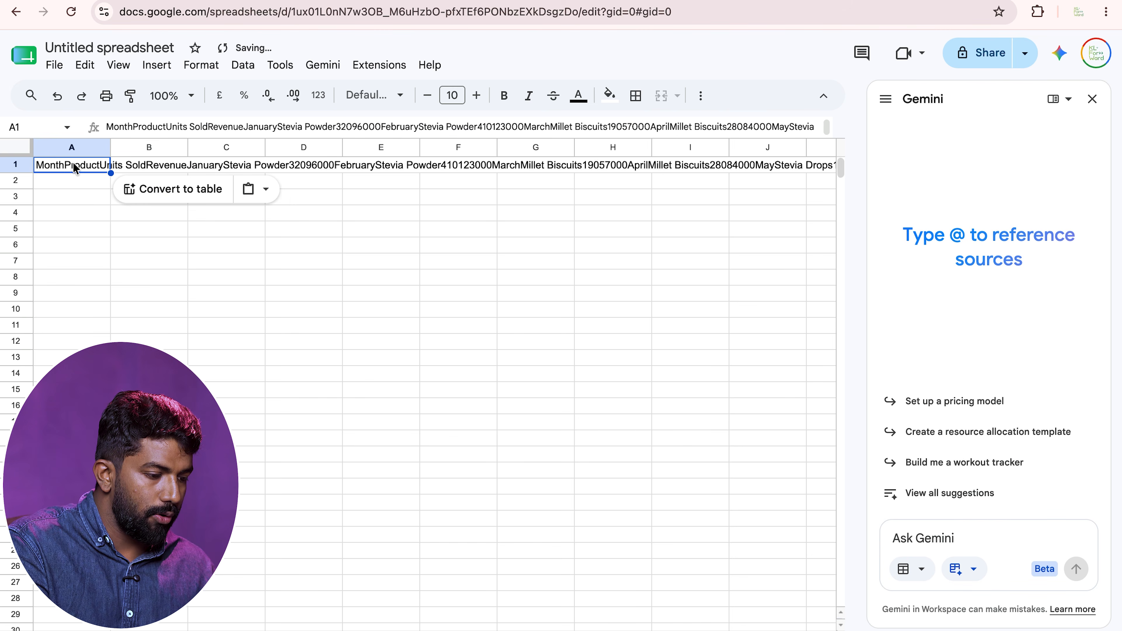
key("ctrl+z")
left_click(66, 180)
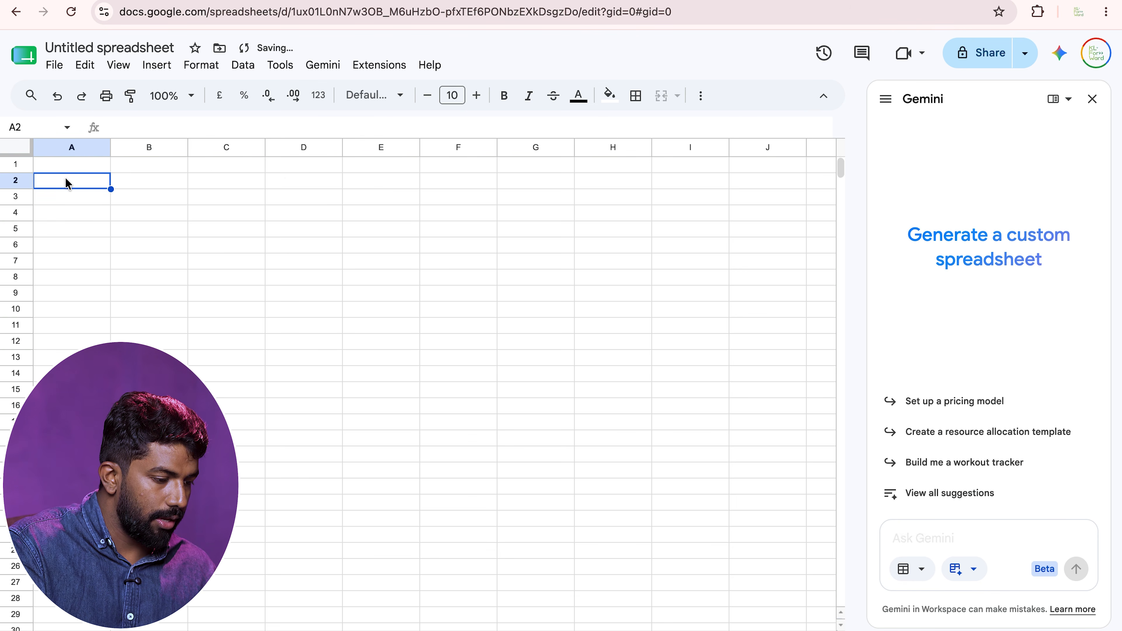
key("ctrl+v")
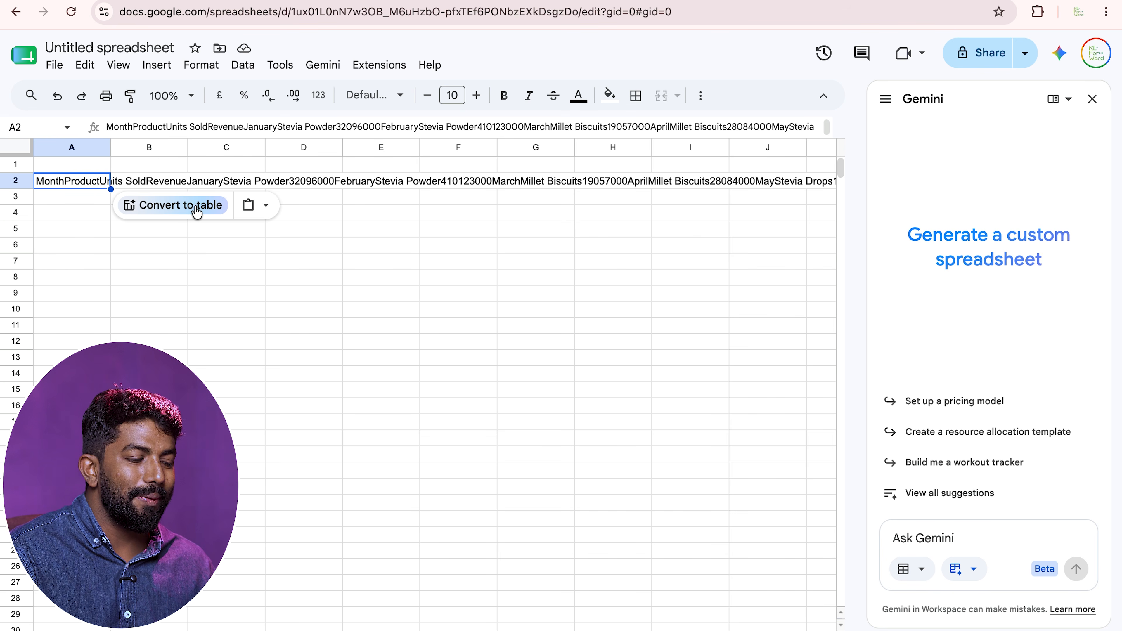
left_click(184, 207)
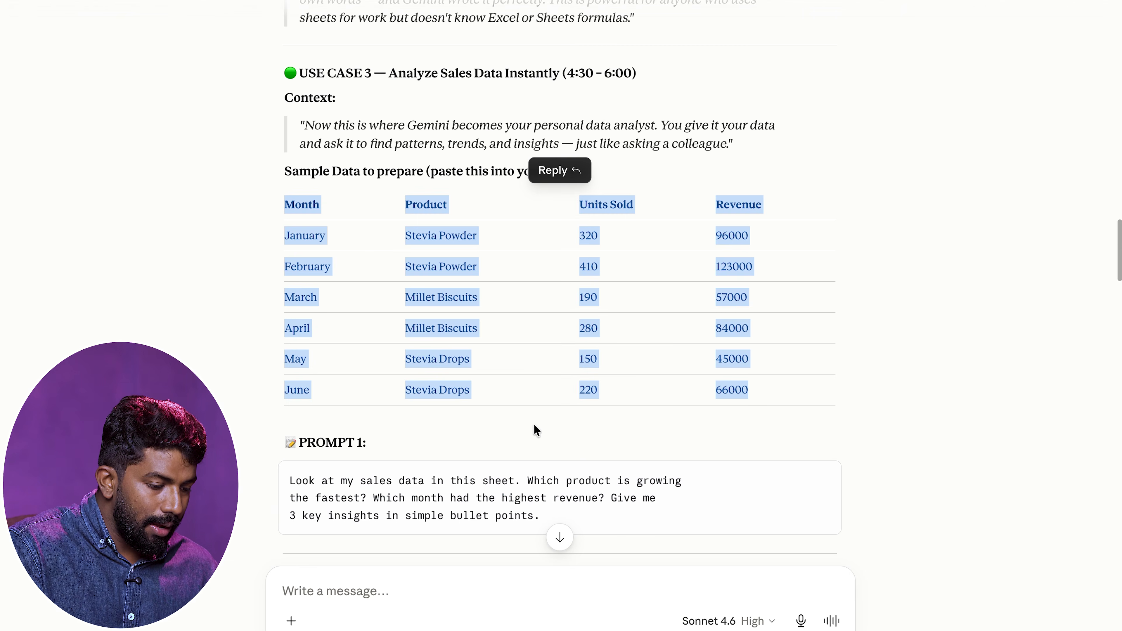
Accept the converted table and submit Claude's Use Case 3 Prompt 1 to Gemini, asking for the fastest-growing product, highest-revenue month and 3 key insights.
scroll(535, 425, "down", 3)
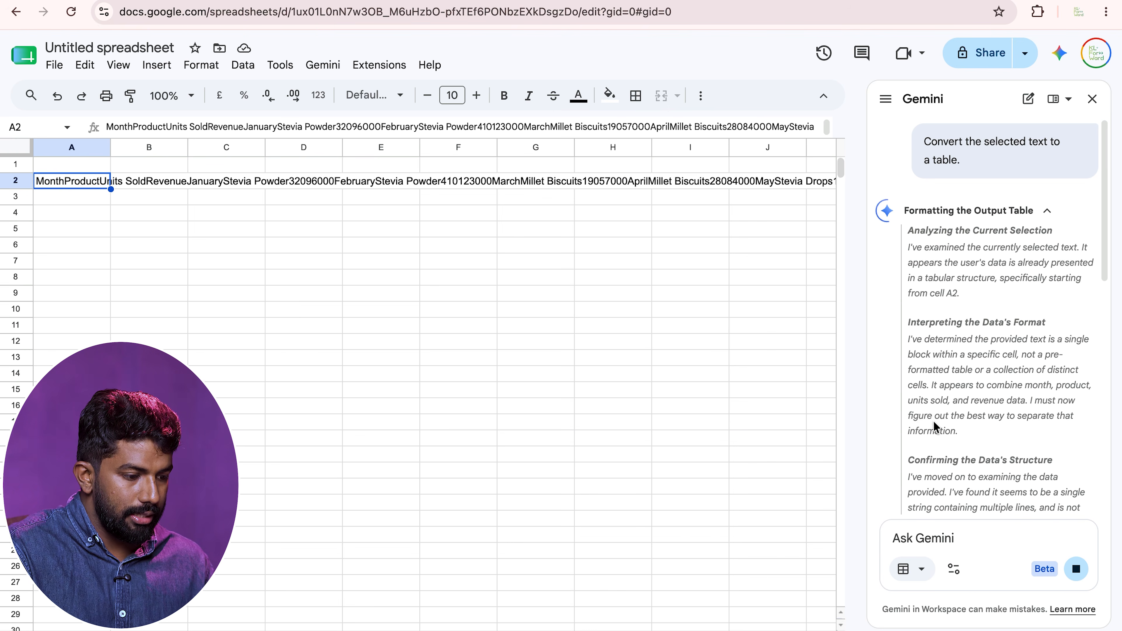
left_click(940, 545)
key("ctrl+v")
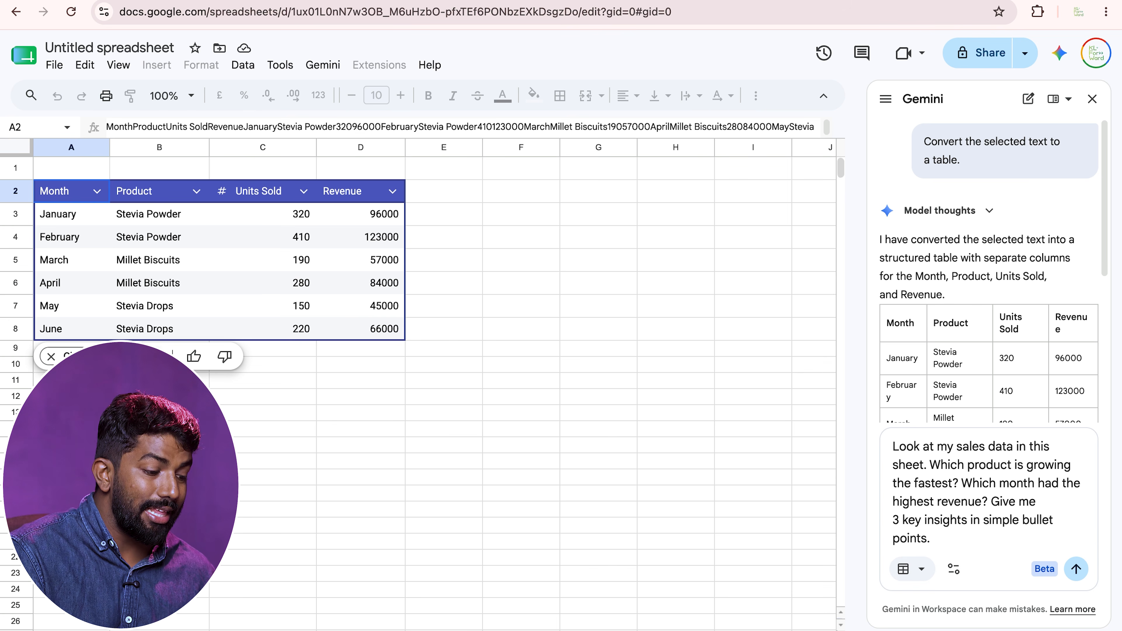
left_click(134, 357)
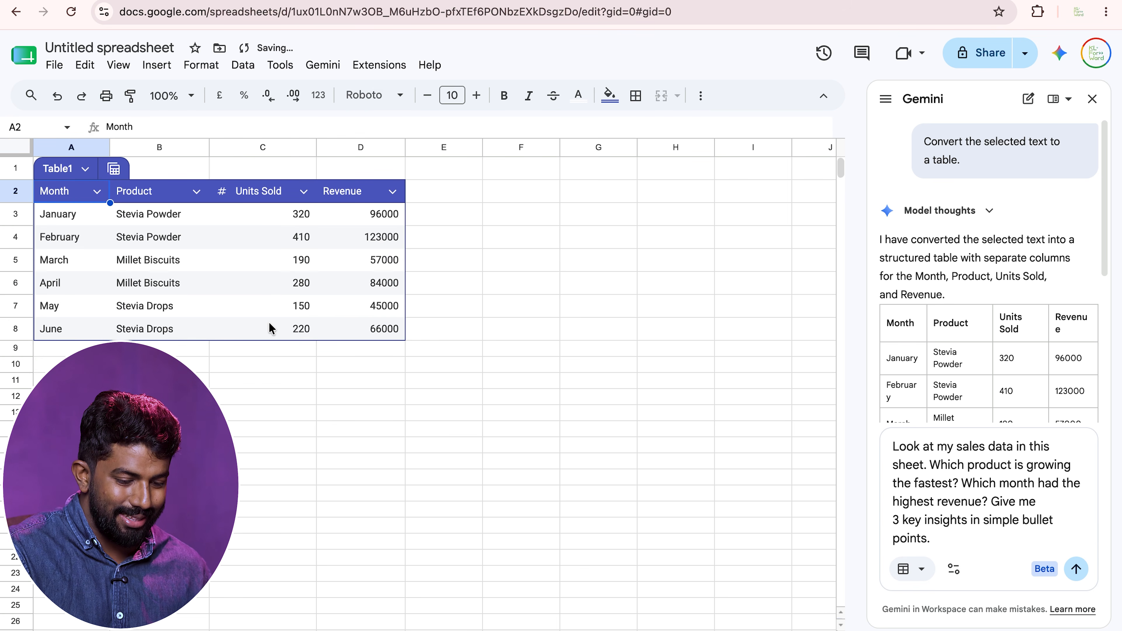
left_click(1077, 570)
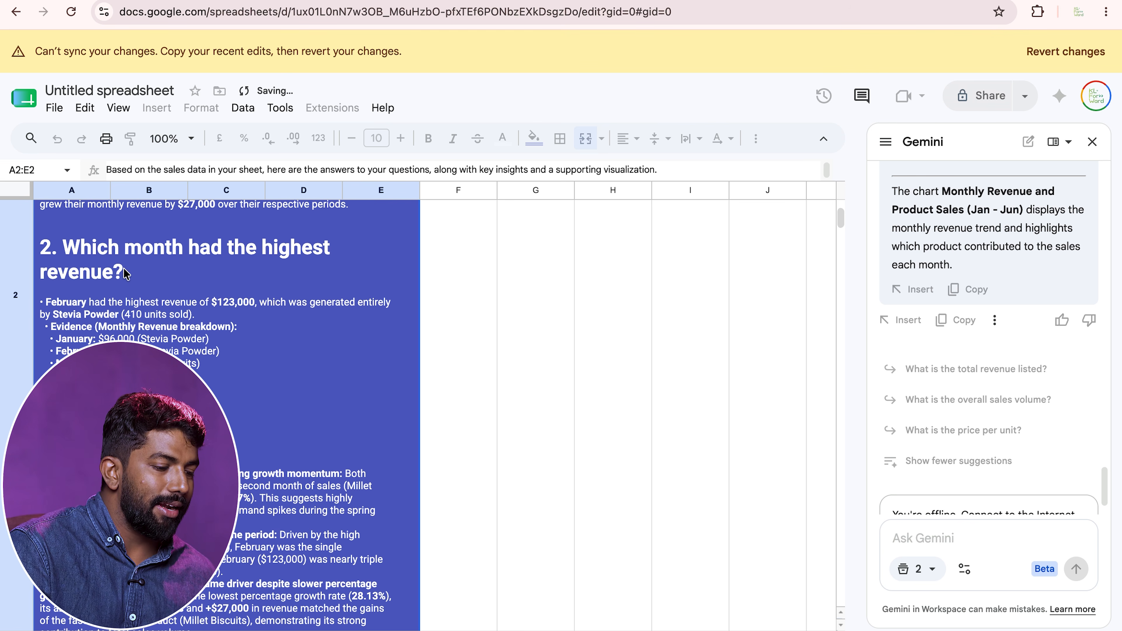
Examine Gemini's sales analysis in the response and in the sheet, covering assumptions, product growth, highest-revenue month and key insights.
scroll(130, 273, "up", 2)
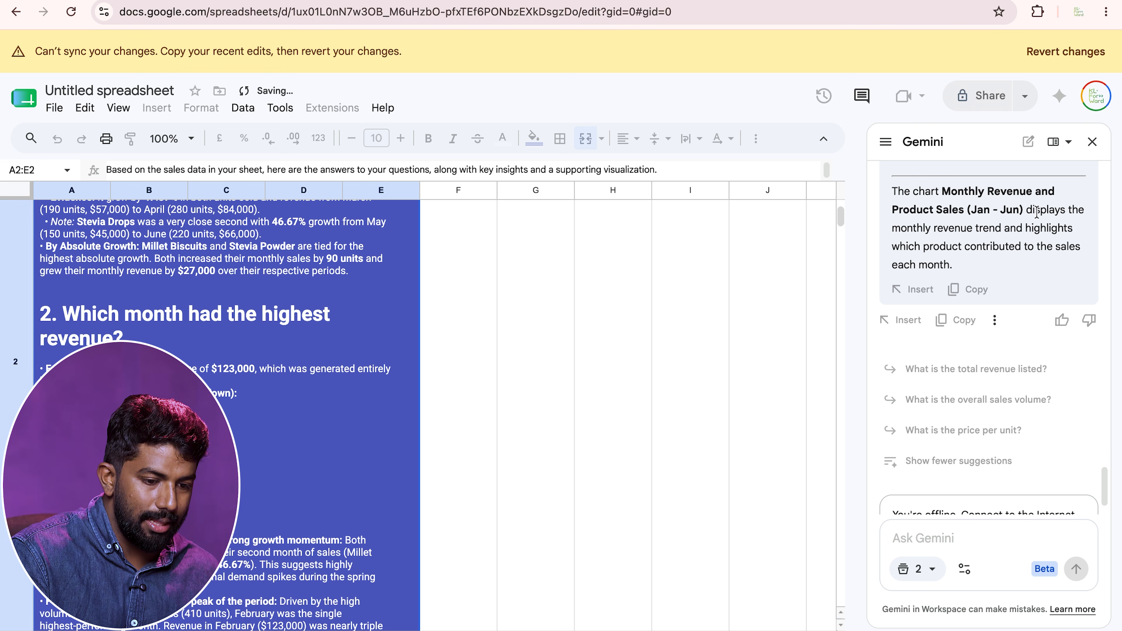
scroll(1003, 322, "up", 15)
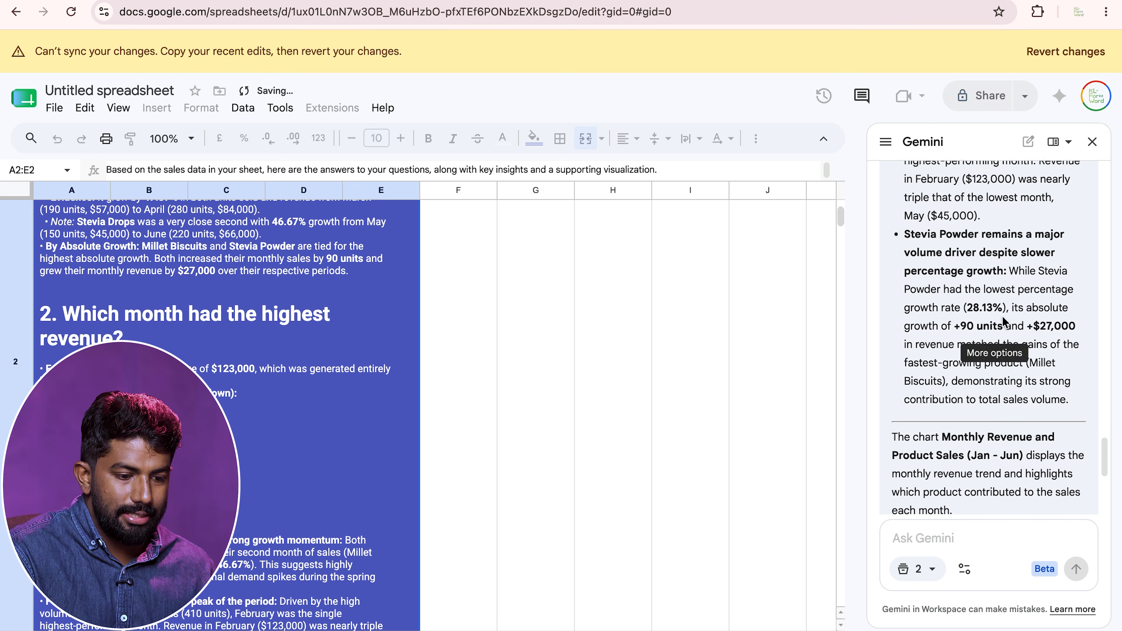
scroll(1003, 317, "up", 4)
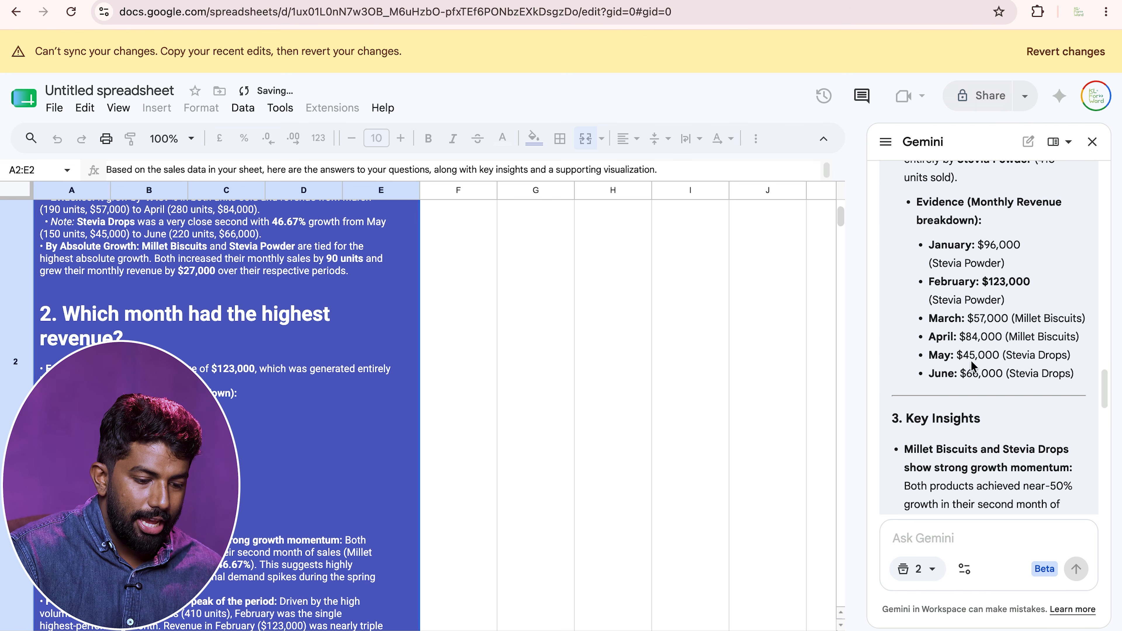
scroll(957, 442, "down", 3)
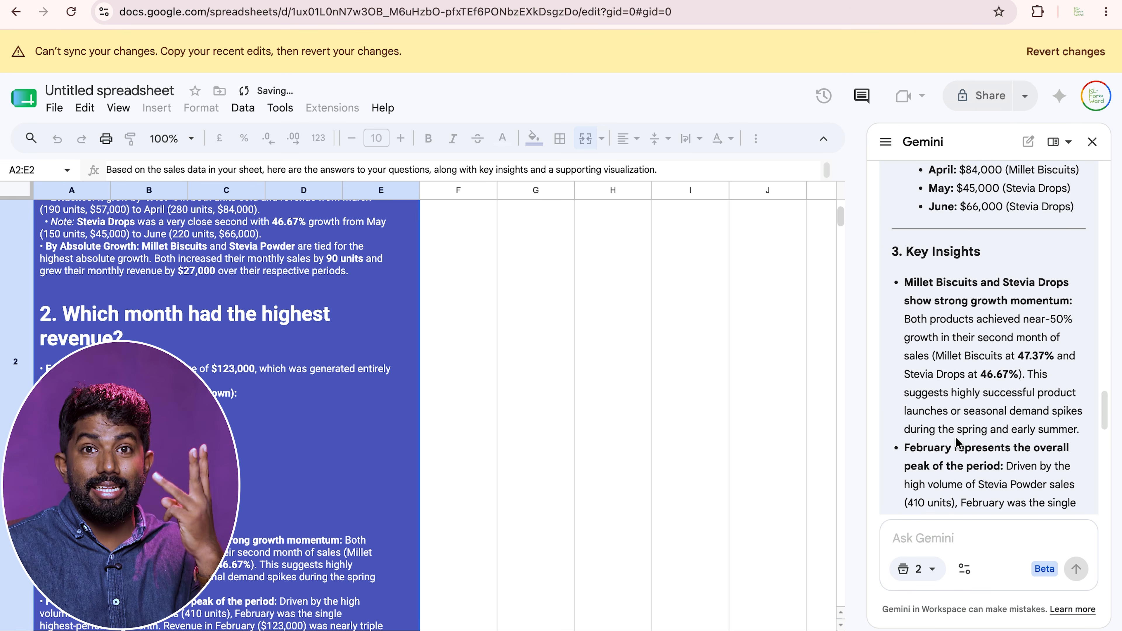
scroll(957, 442, "down", 3)
scroll(957, 442, "up", 10)
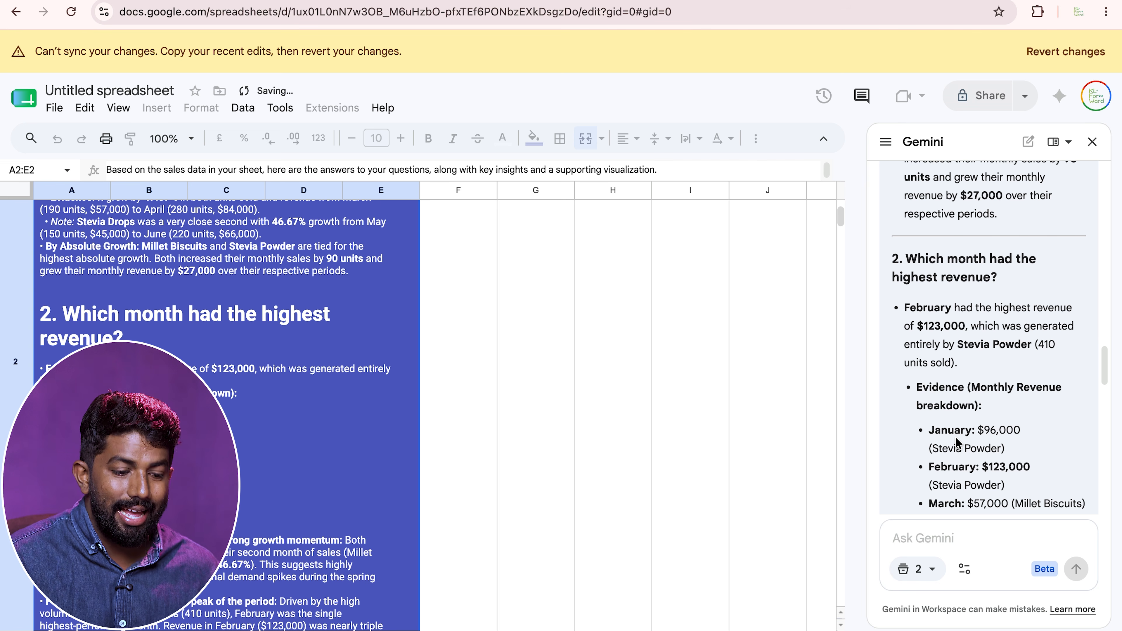
scroll(957, 443, "up", 5)
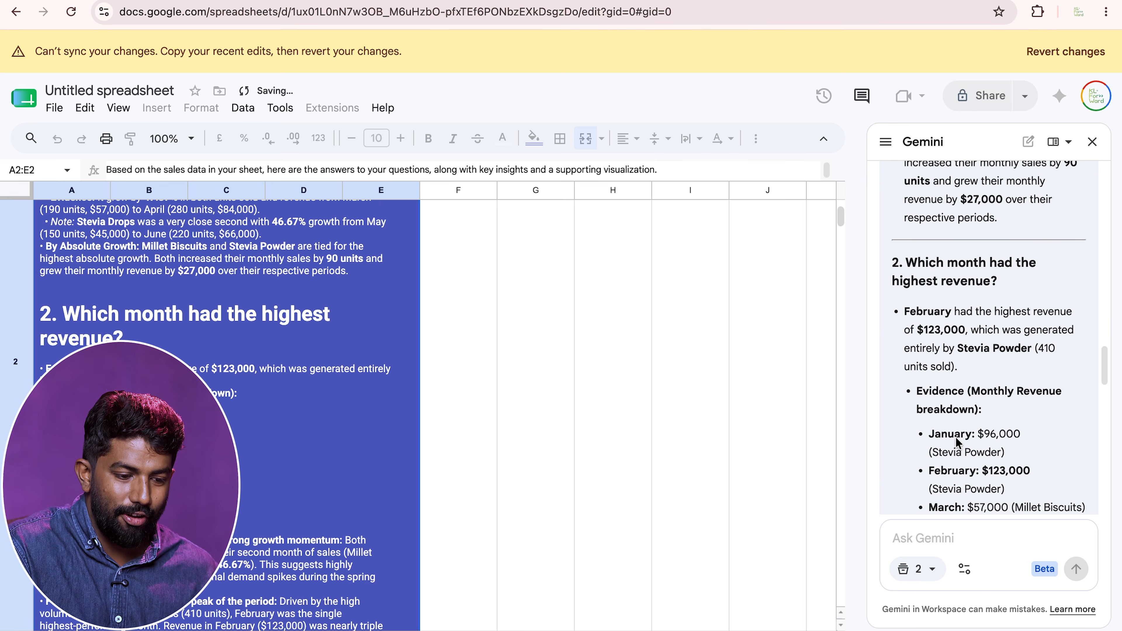
scroll(957, 442, "up", 5)
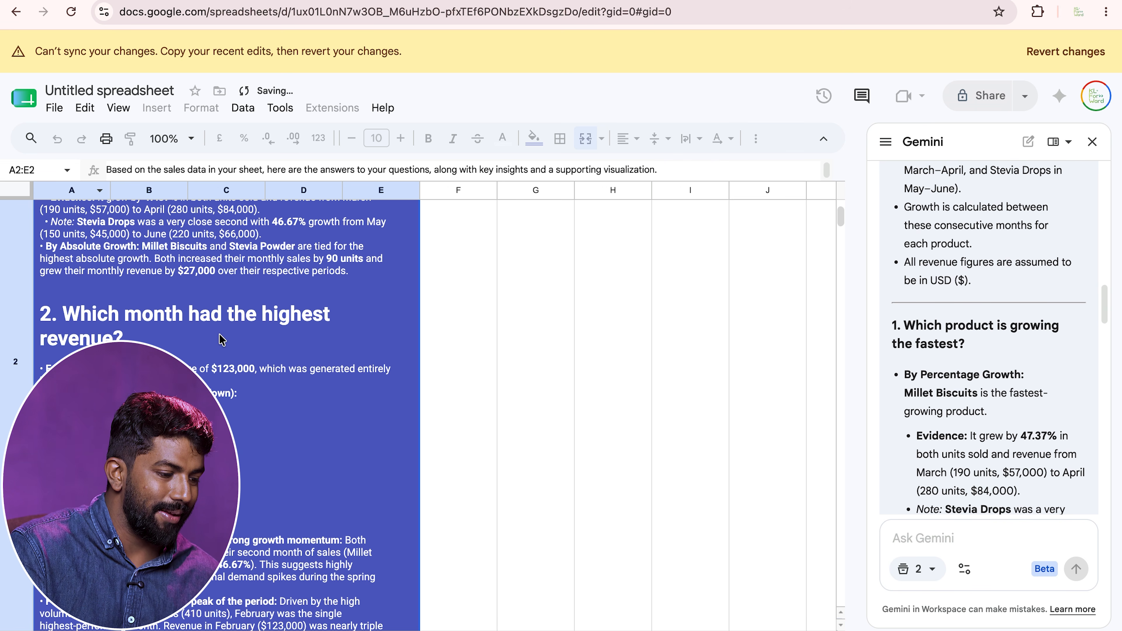
scroll(220, 340, "up", 5)
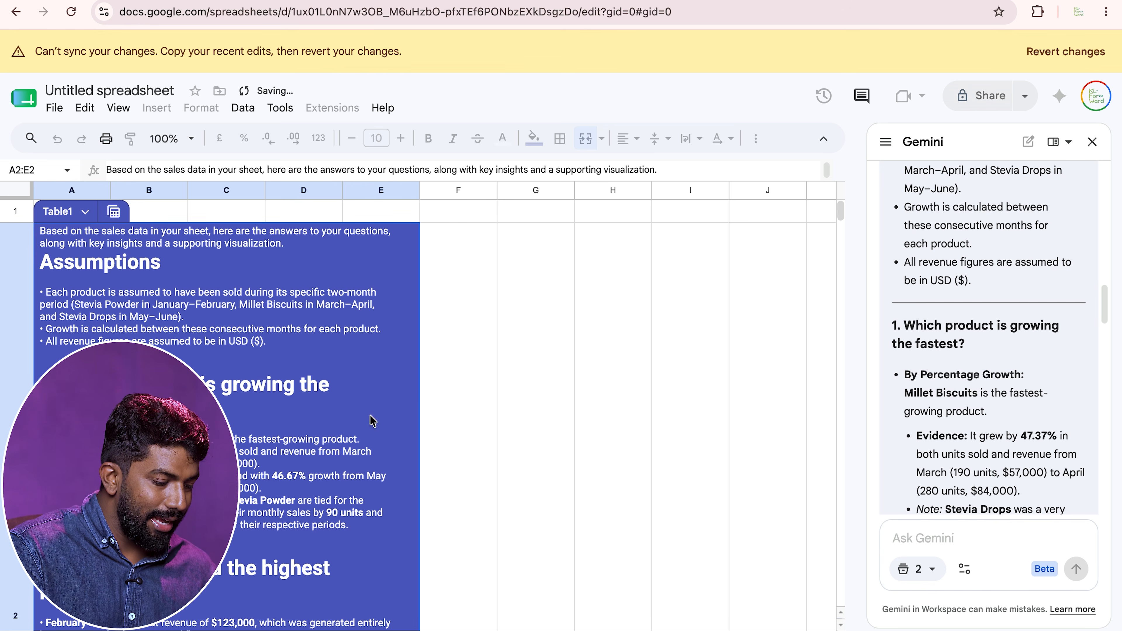
Return to the Google Sheets home page, leaving the spreadsheet without saving its unsynced changes.
left_click(16, 17)
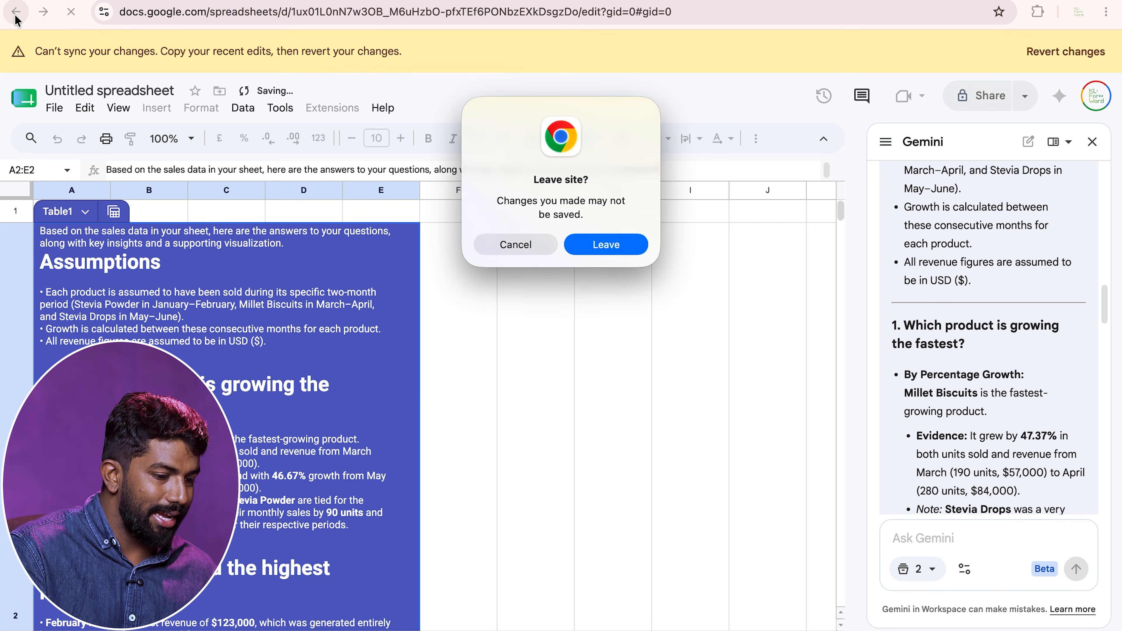
left_click(627, 249)
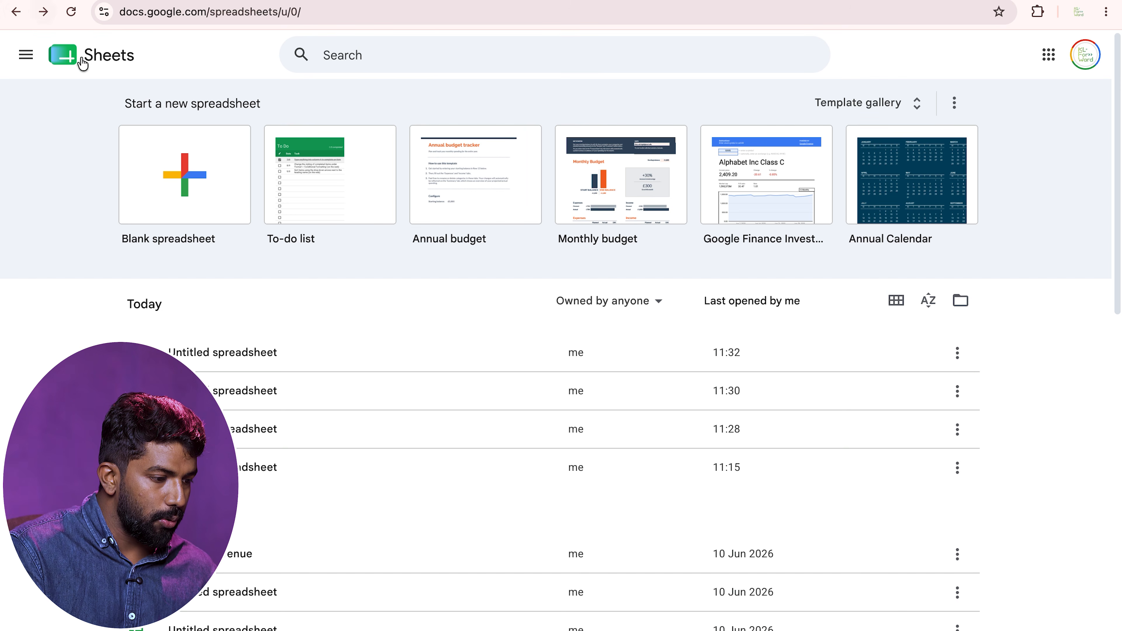
Reopen the monthly sales spreadsheet and ask Gemini to predict July revenue from the sales trend and explain its reasoning simply.
left_click(42, 12)
left_click(964, 538)
type("Based on this sales trend, what would you predict for July revenue? Explain your reasoning simply.")
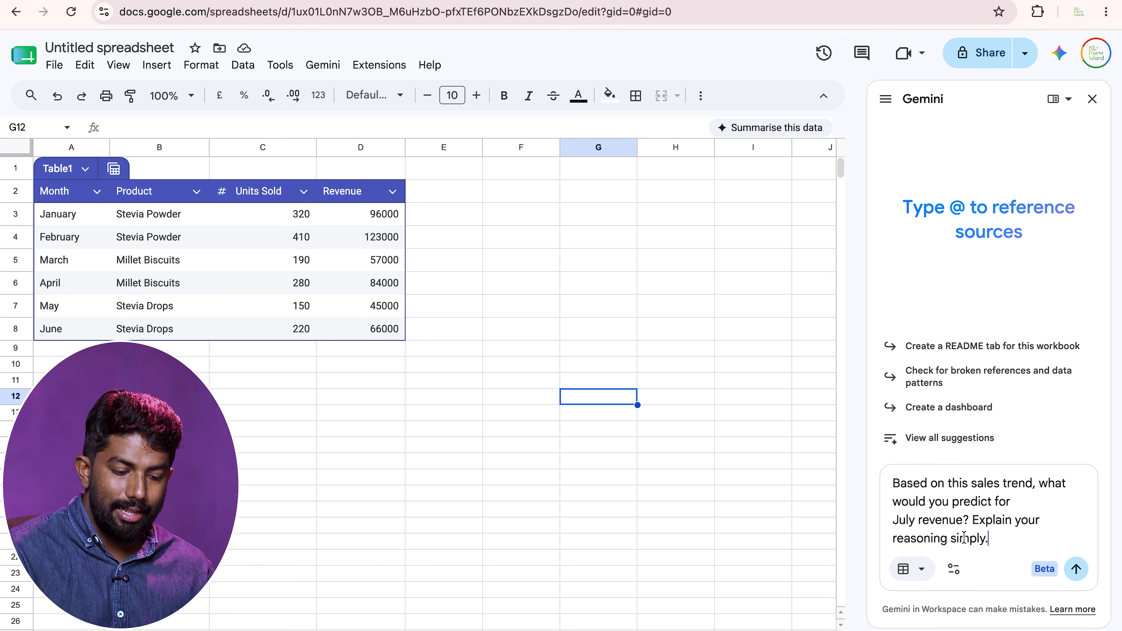
key("Return")
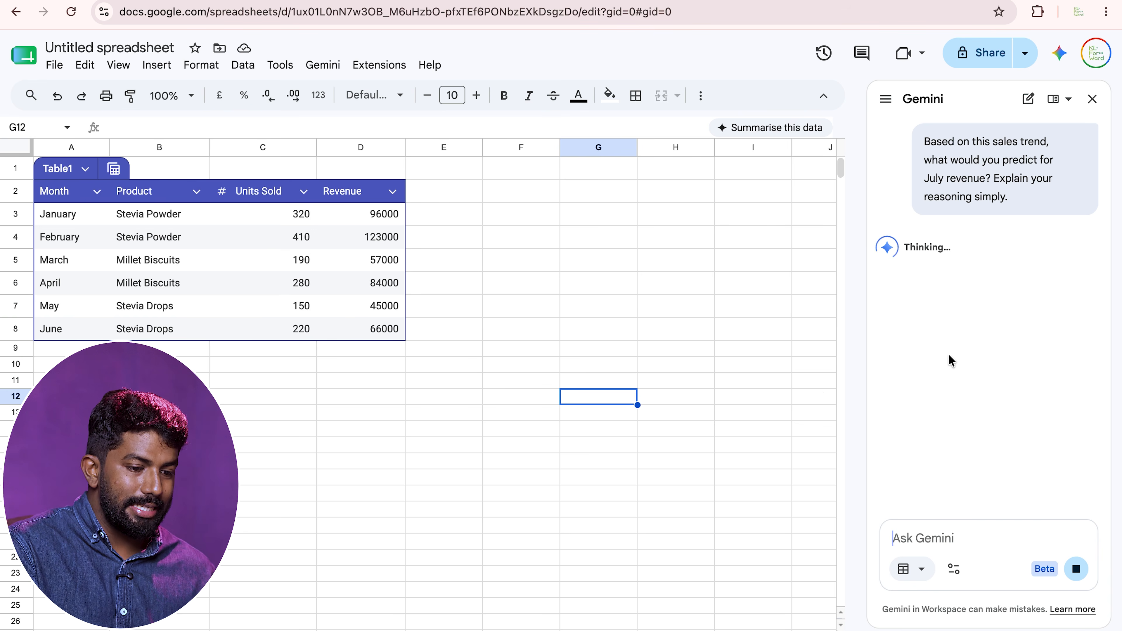
Copy Claude's Use Case 3 Prompt 3 for a summary table per product and return to Gemini's prompt in the sales spreadsheet.
key("super+Tab")
scroll(819, 393, "down", 3)
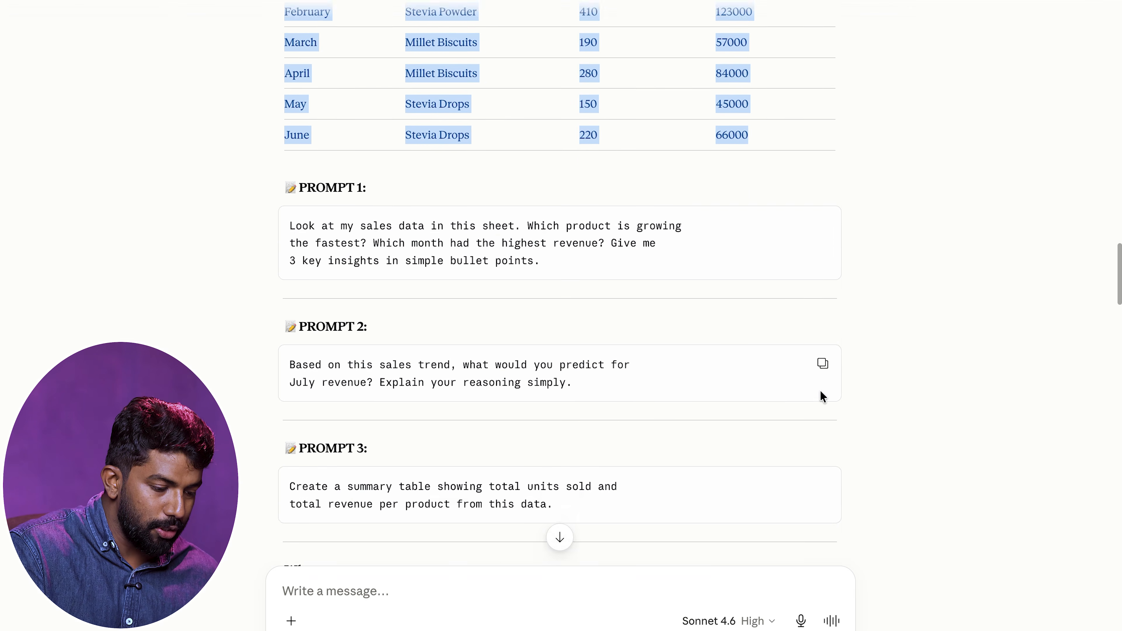
scroll(568, 427, "up", 1)
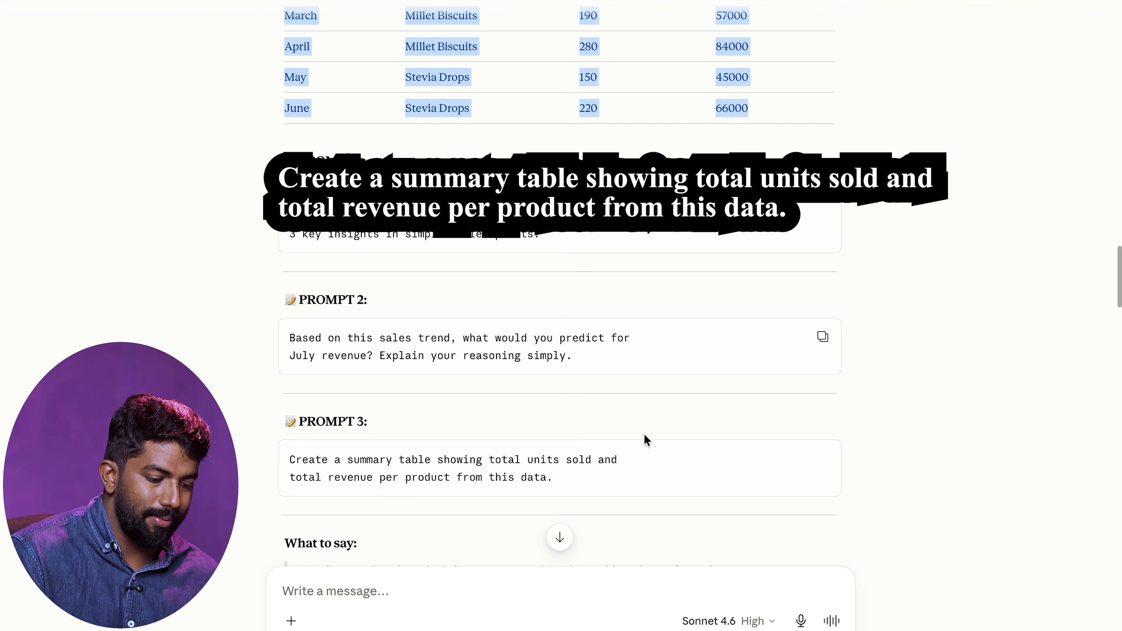
left_click(821, 458)
key("super+Tab")
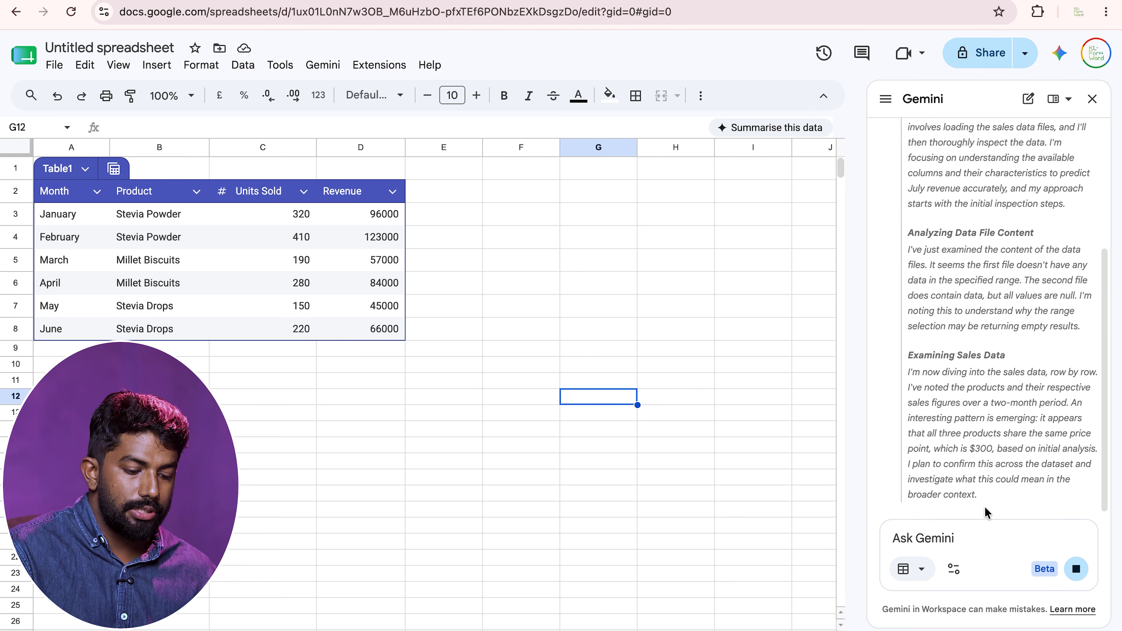
left_click(951, 540)
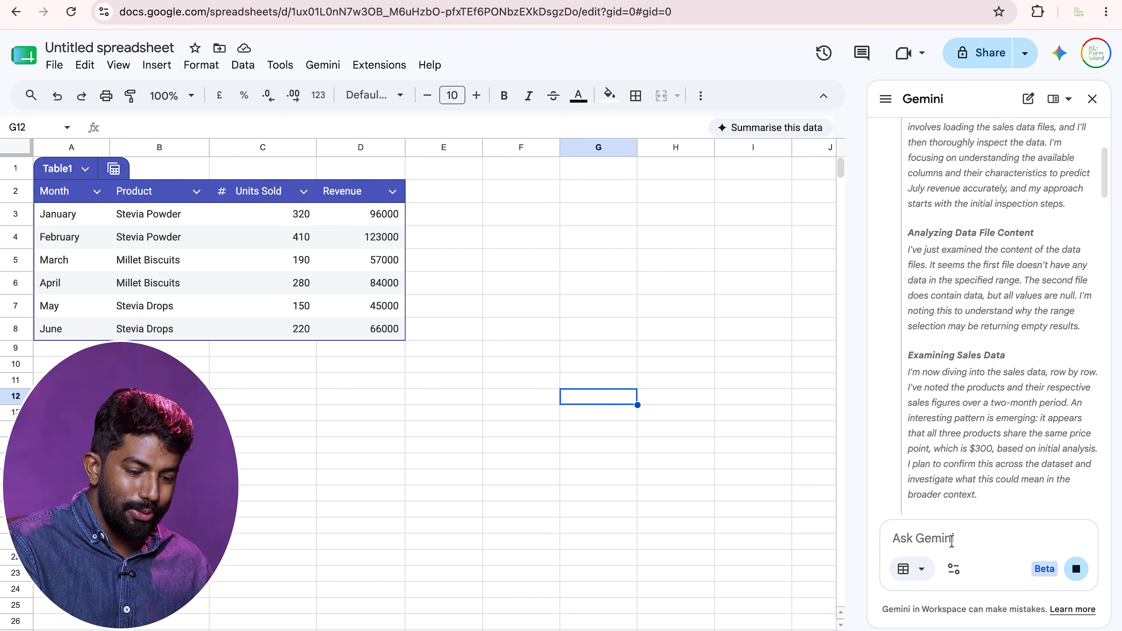
Copy the Use Case 4 sample Transaction and Amount data from Claude and paste it at A1 of a blank spreadsheet.
scroll(981, 398, "down", 10)
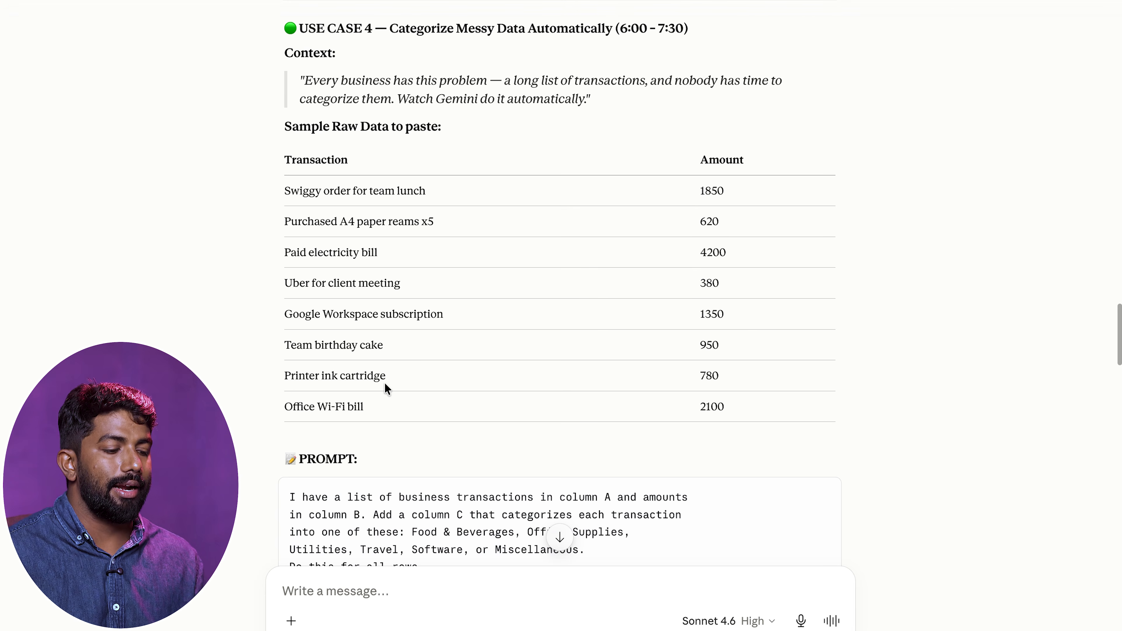
left_click_drag(283, 155, 736, 404)
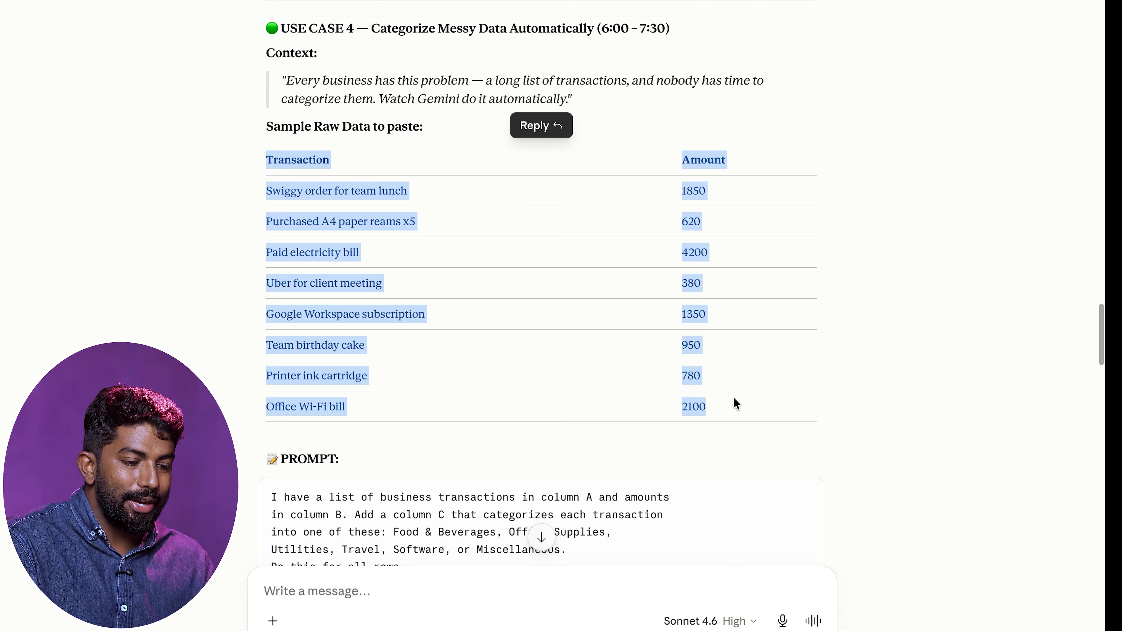
key("ctrl+Right")
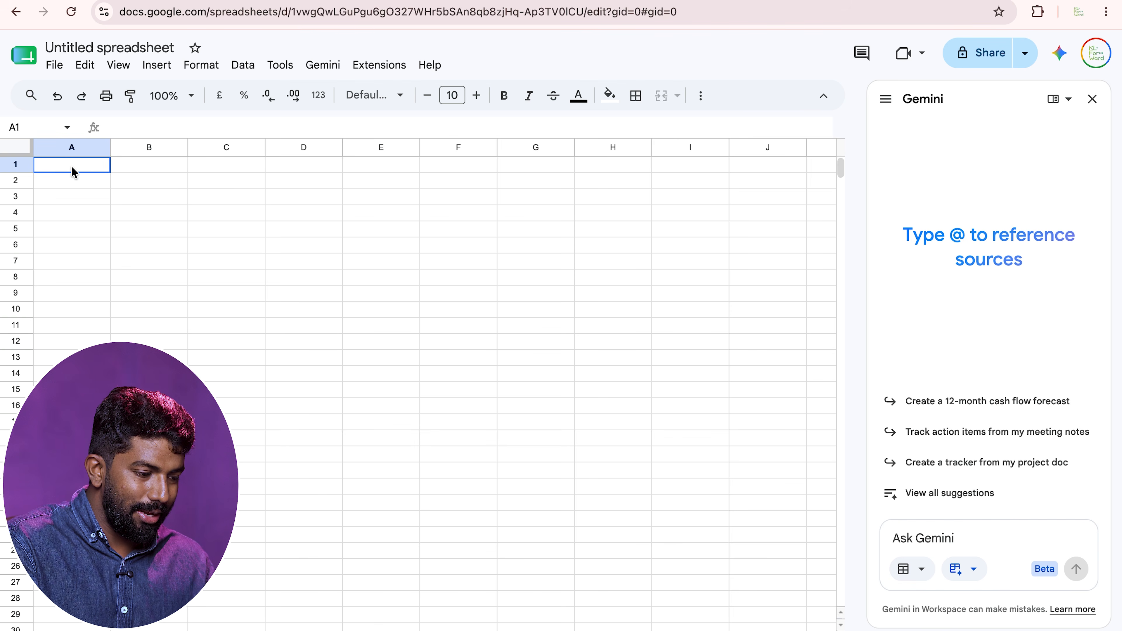
key("ctrl+v")
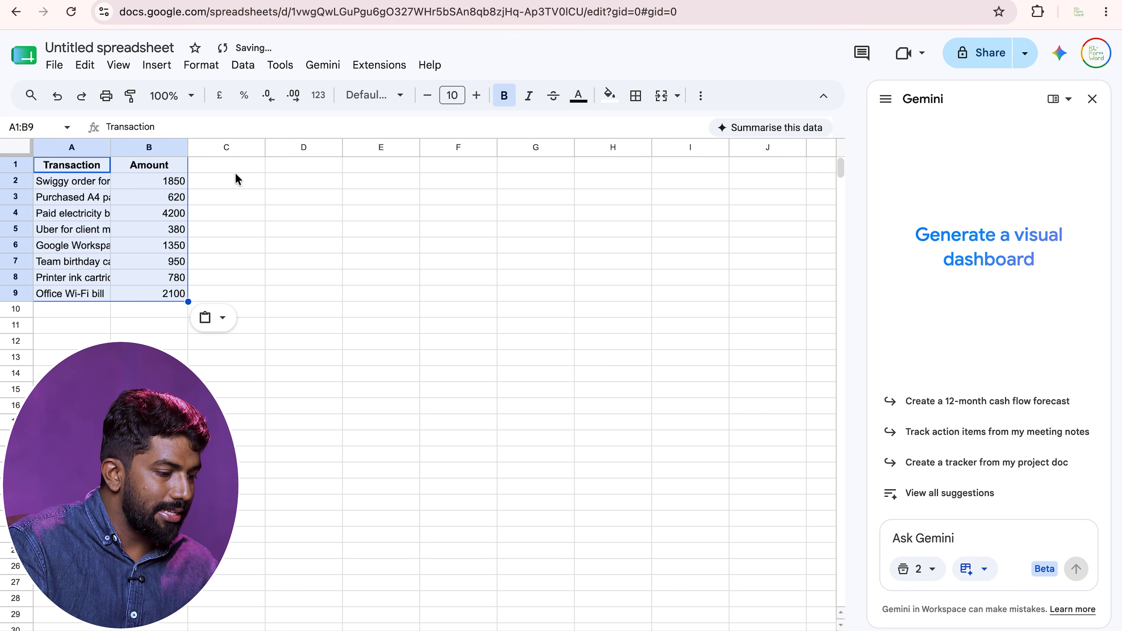
left_click(286, 182)
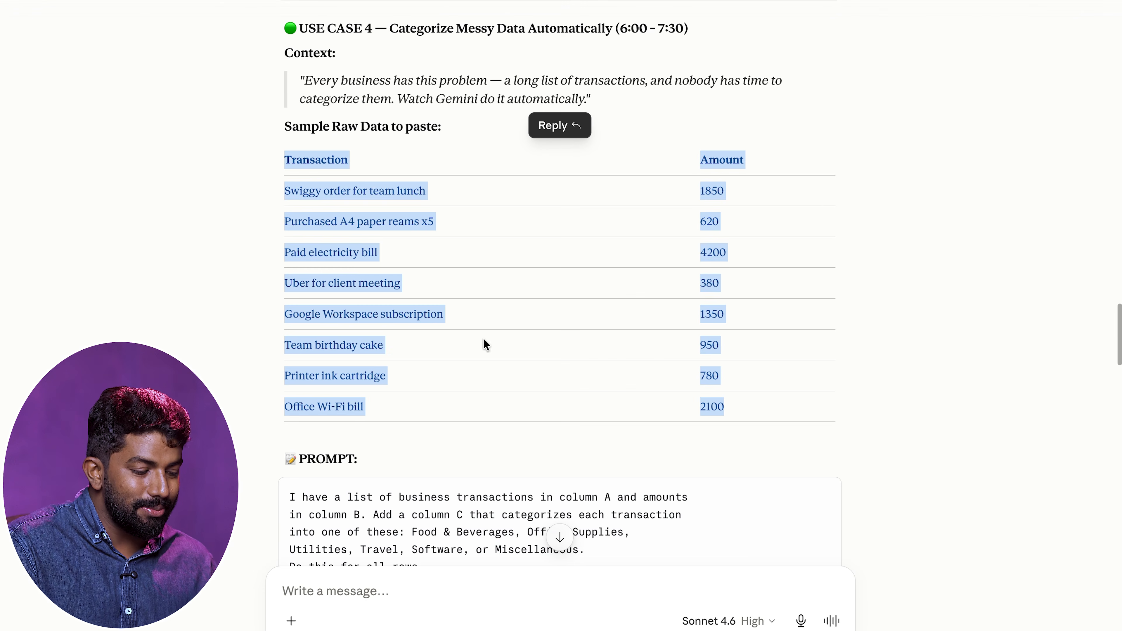
Submit Claude's Use Case 4 prompt to Gemini, asking for a column C that categorizes every transaction, from Food & Beverages to Miscellaneous.
scroll(498, 515, "down", 1)
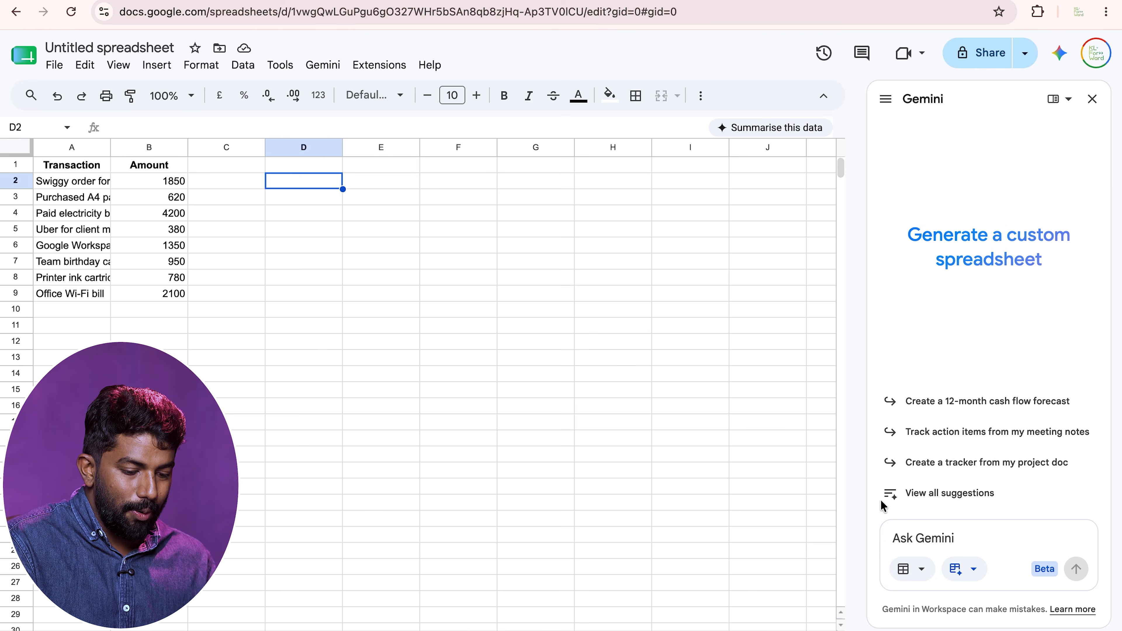
left_click(925, 532)
key("ctrl+v")
scroll(949, 428, "up", 1)
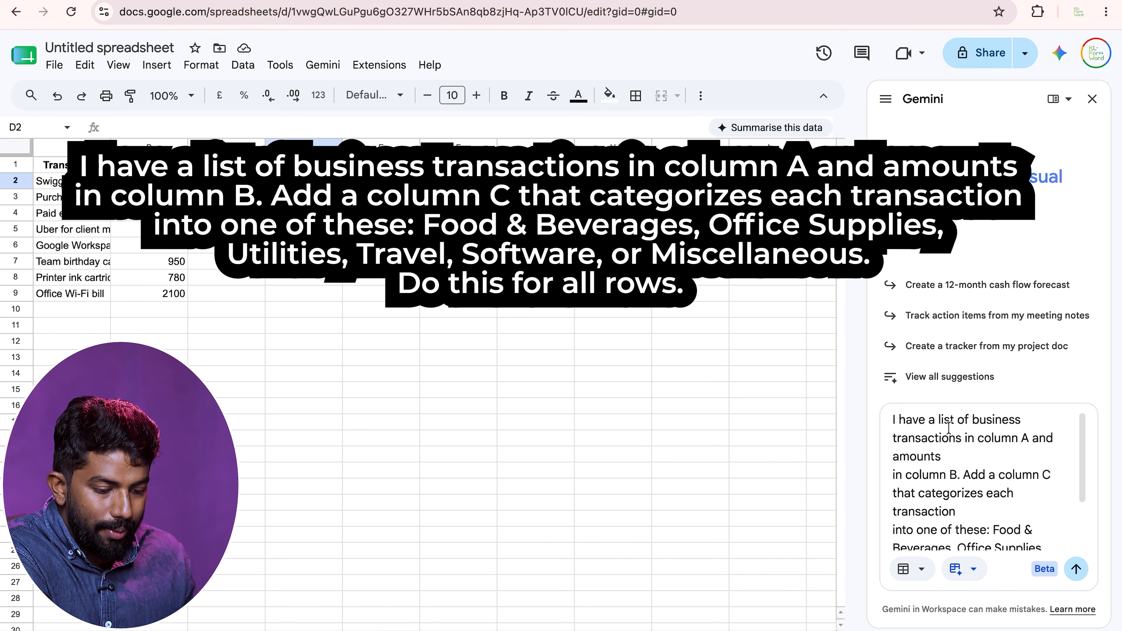
scroll(948, 428, "down", 1)
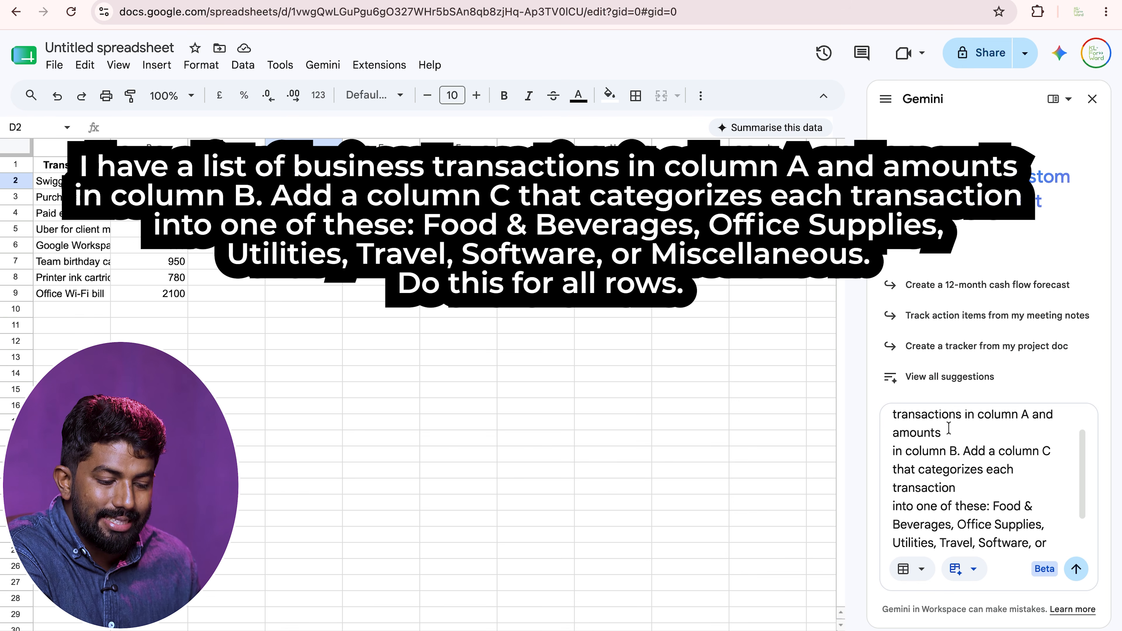
scroll(949, 428, "down", 2)
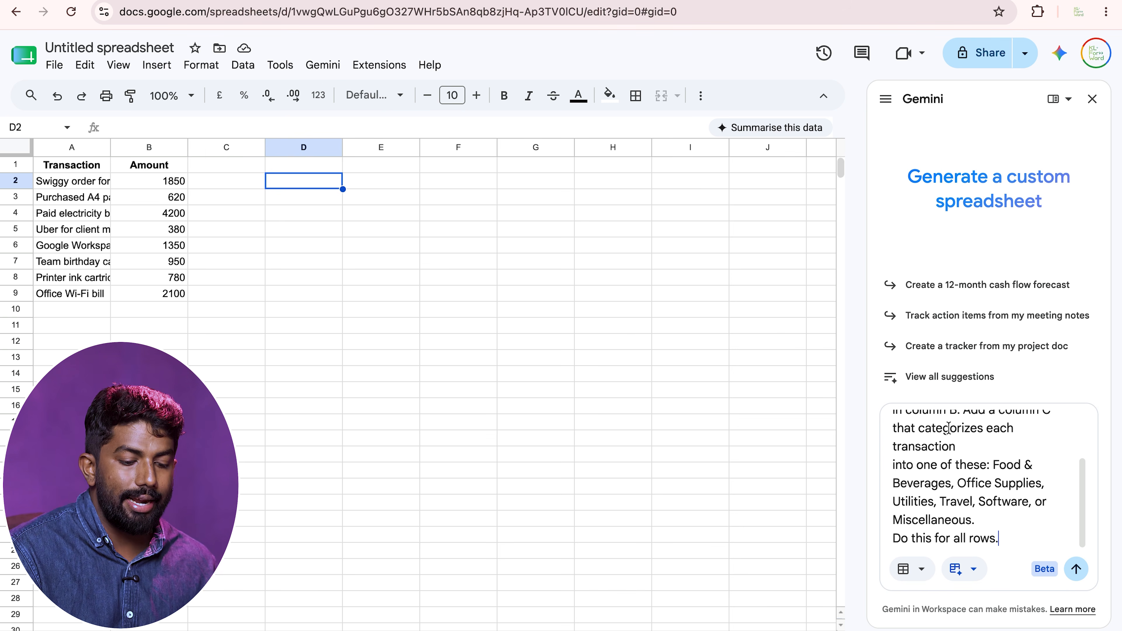
left_click(1077, 569)
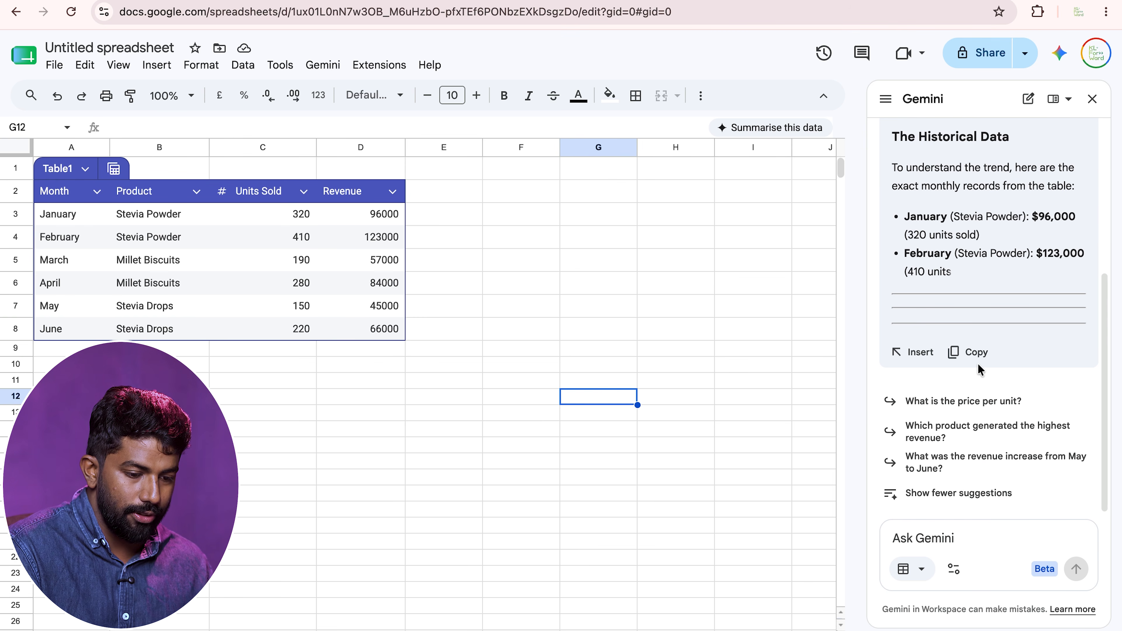
Examine Gemini's July revenue forecast in the sales spreadsheet, covering historical data, key patterns, both predictions and the assumptions.
scroll(997, 303, "up", 3)
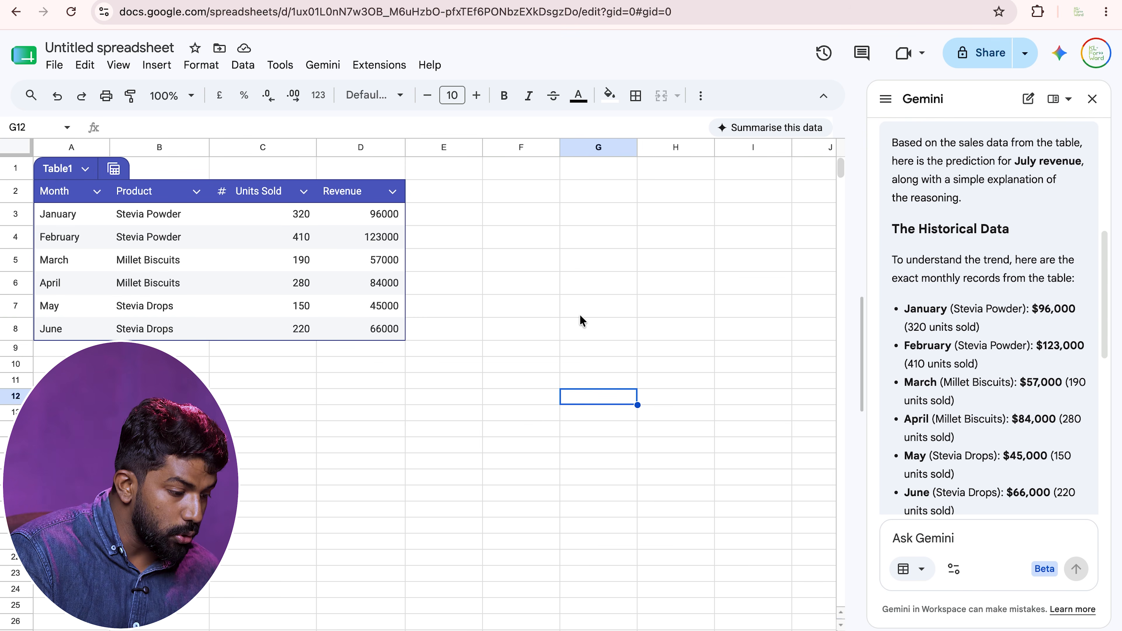
scroll(979, 347, "down", 15)
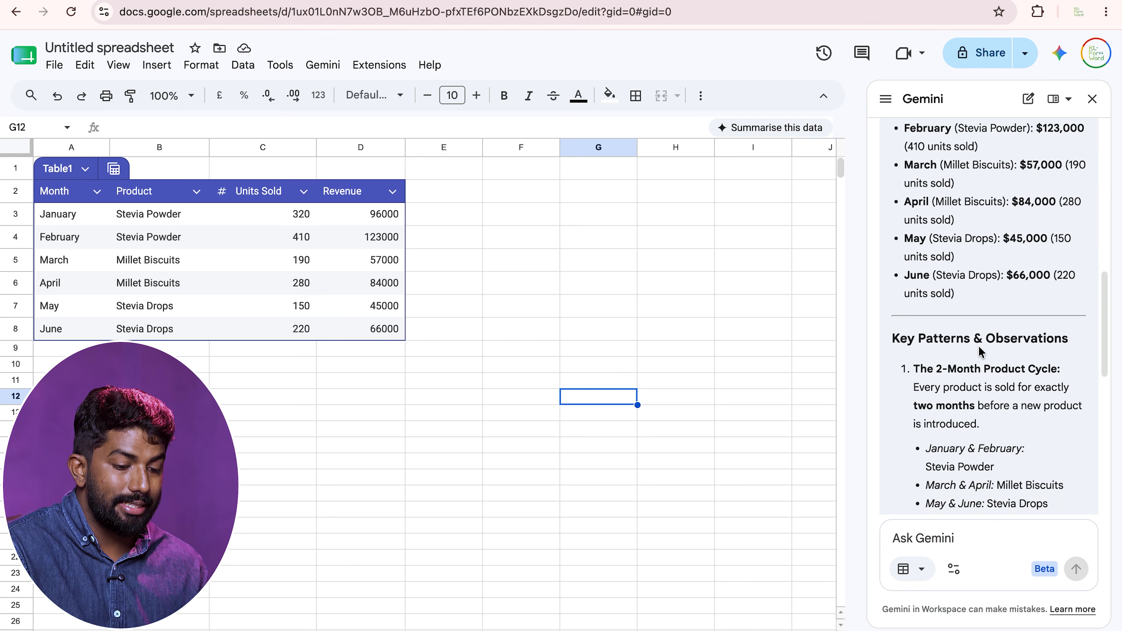
scroll(979, 347, "down", 1)
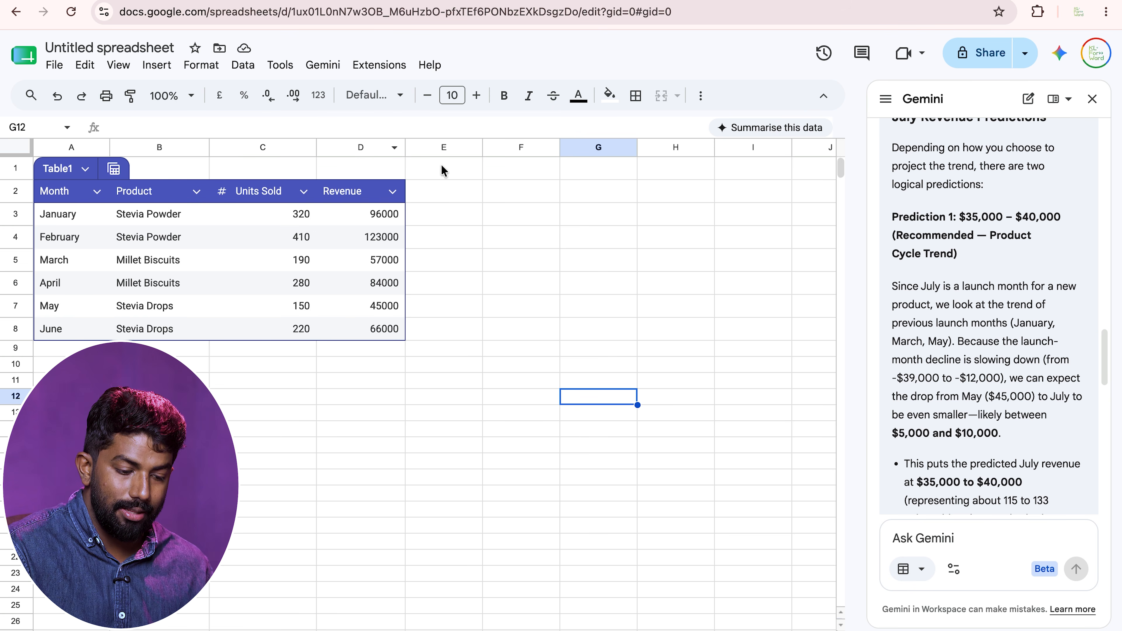
scroll(1051, 397, "down", 10)
scroll(1051, 397, "down", 5)
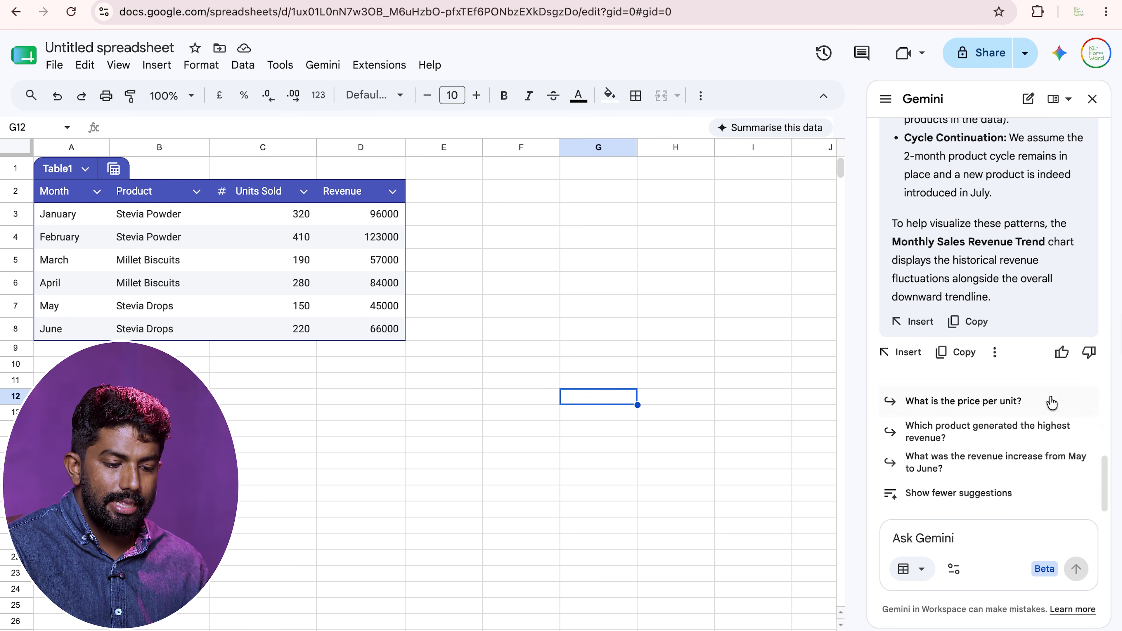
scroll(970, 311, "up", 15)
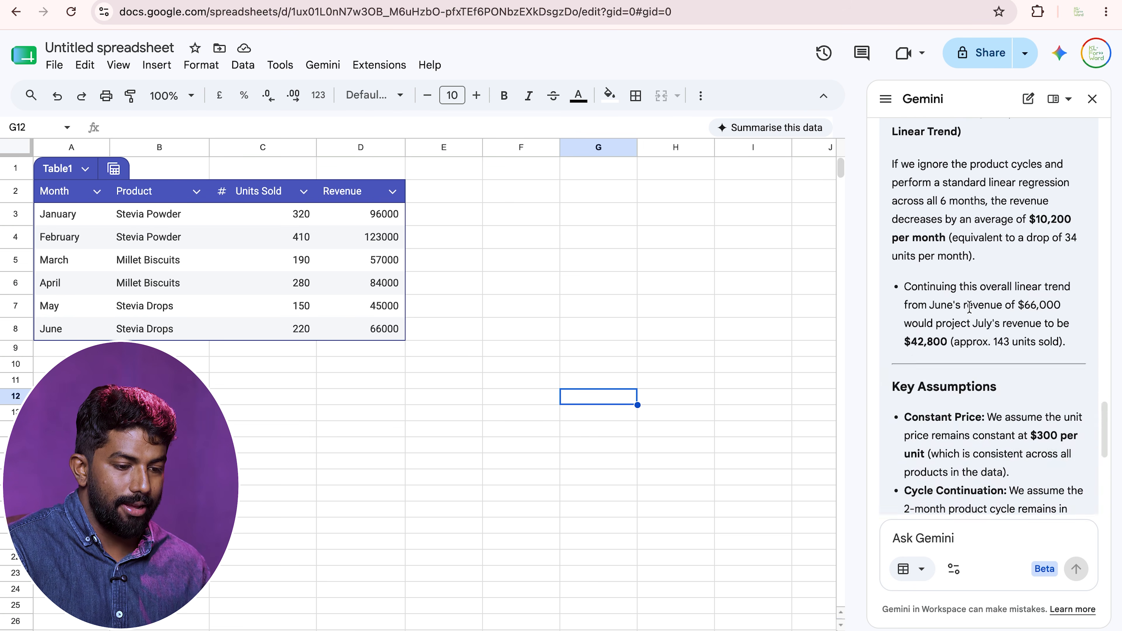
scroll(969, 306, "up", 15)
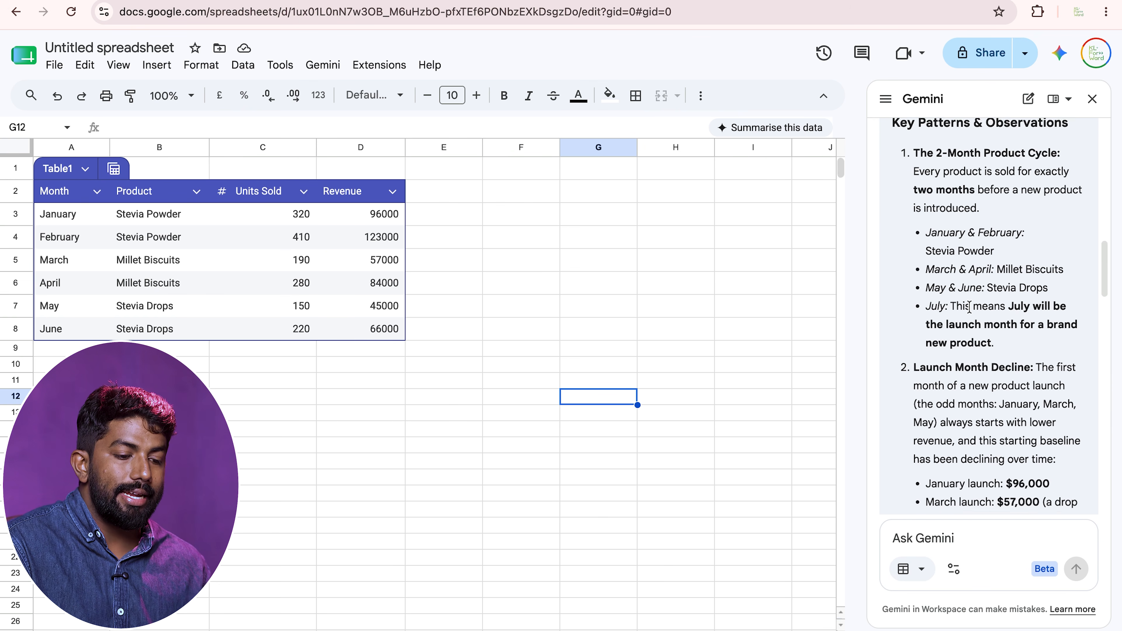
scroll(969, 307, "up", 2)
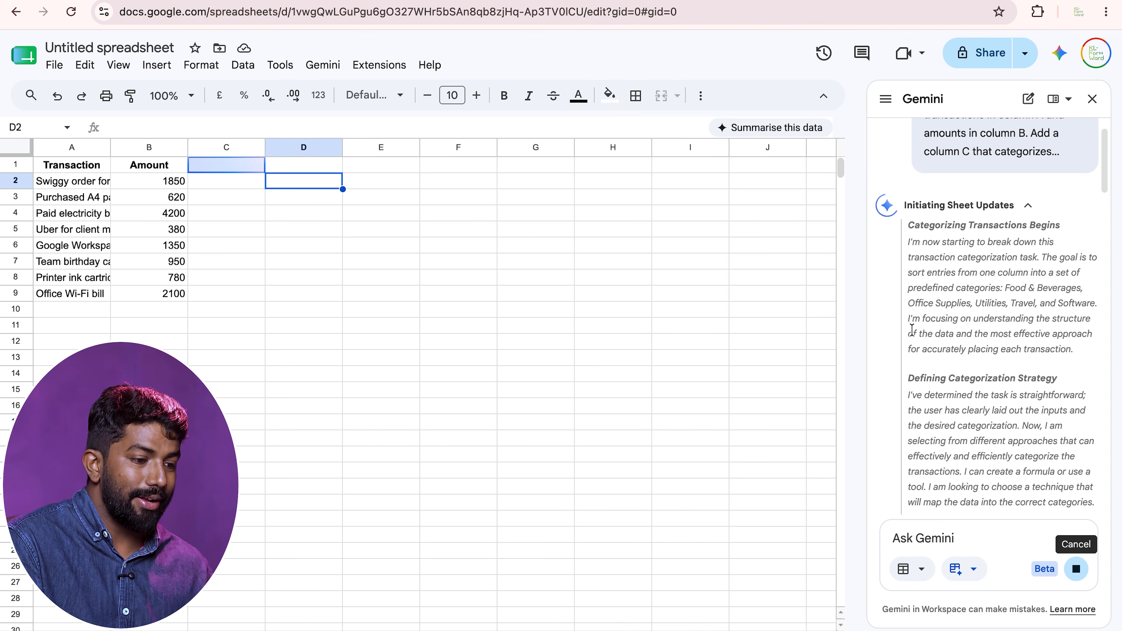
Create a new blank spreadsheet and paste Claude's Use Case 5 sample Customer and Feedback data at A1.
key("ctrl+t")
type("g")
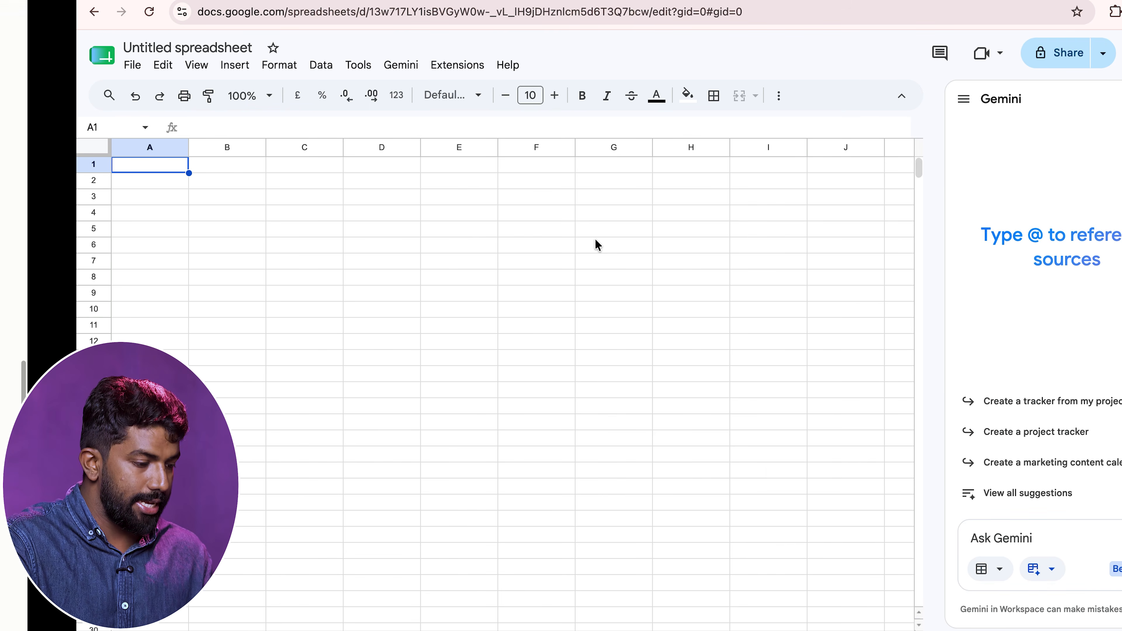
key("ctrl+Left")
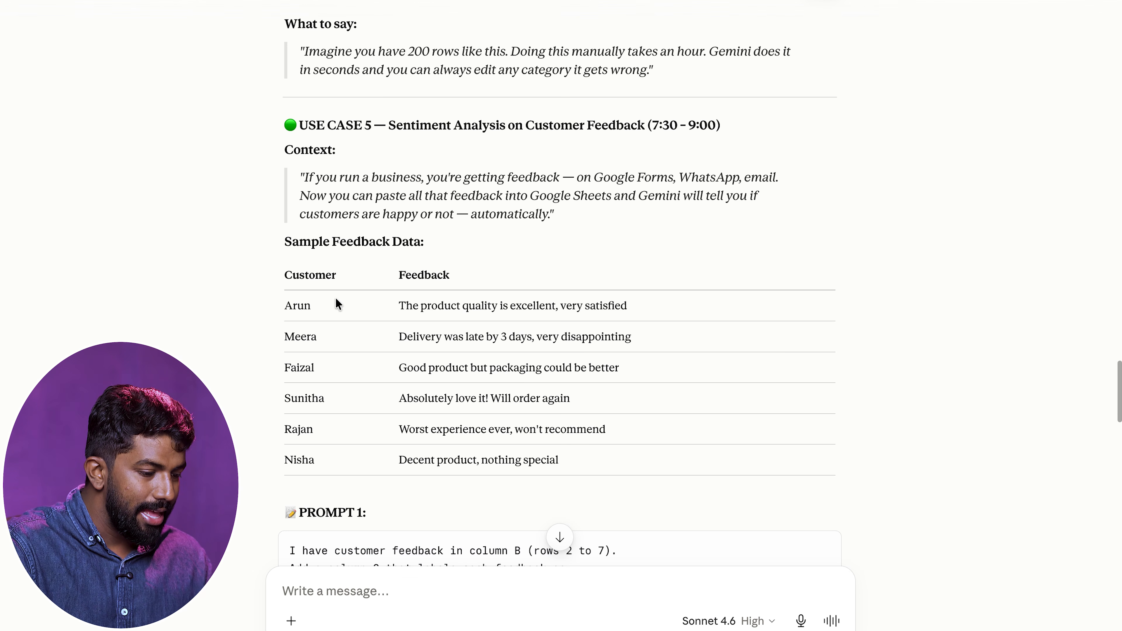
left_click_drag(285, 275, 635, 484)
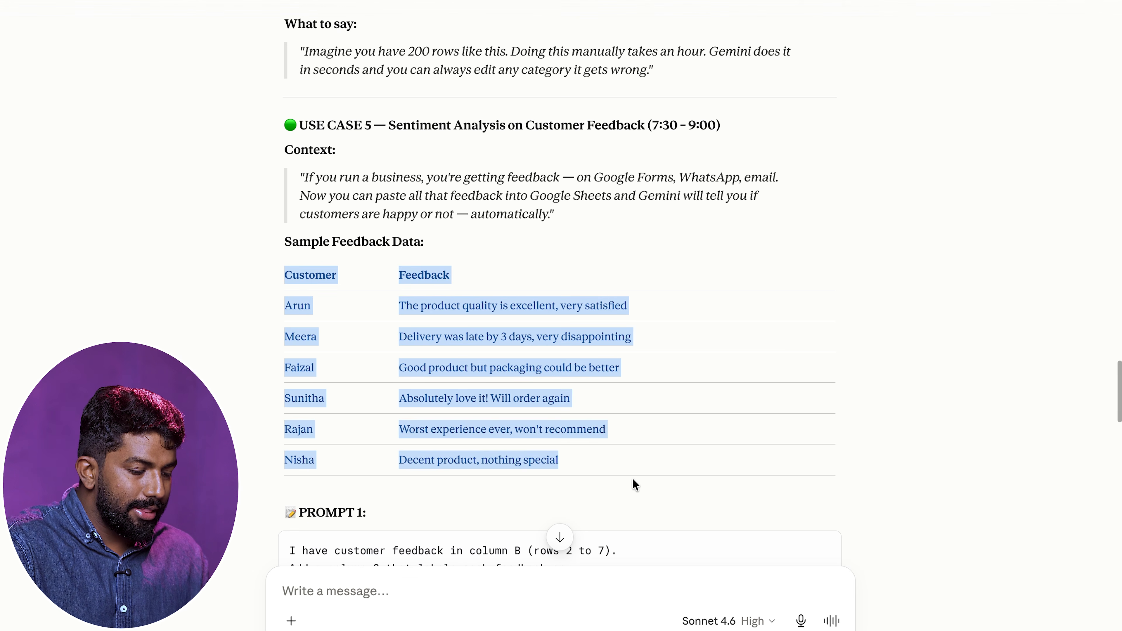
key("ctrl+Right")
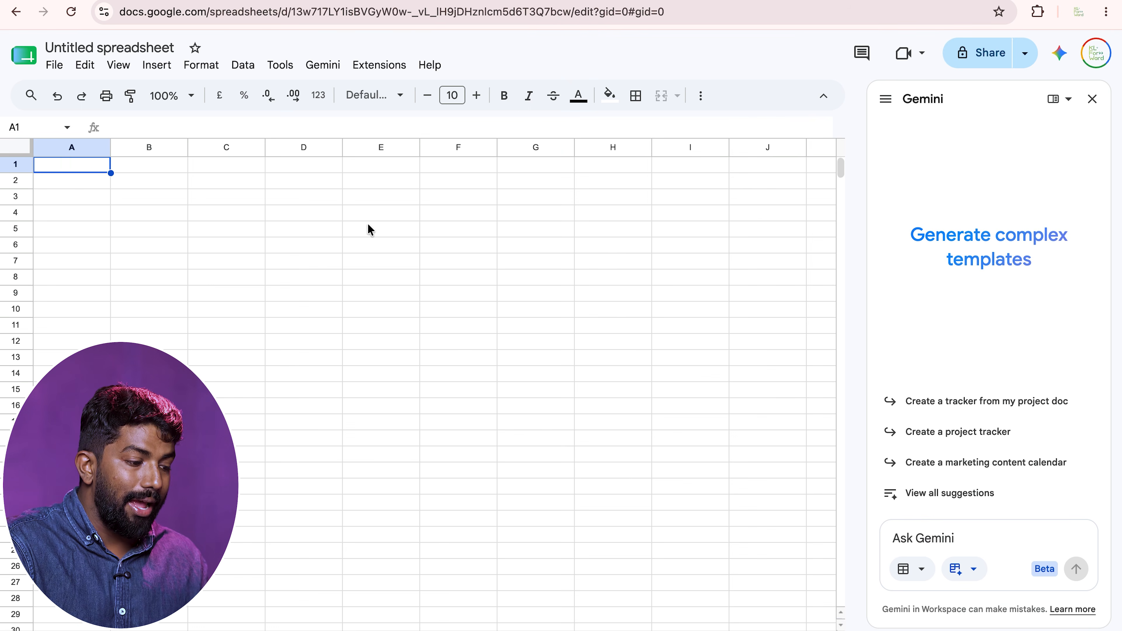
key("ctrl+v")
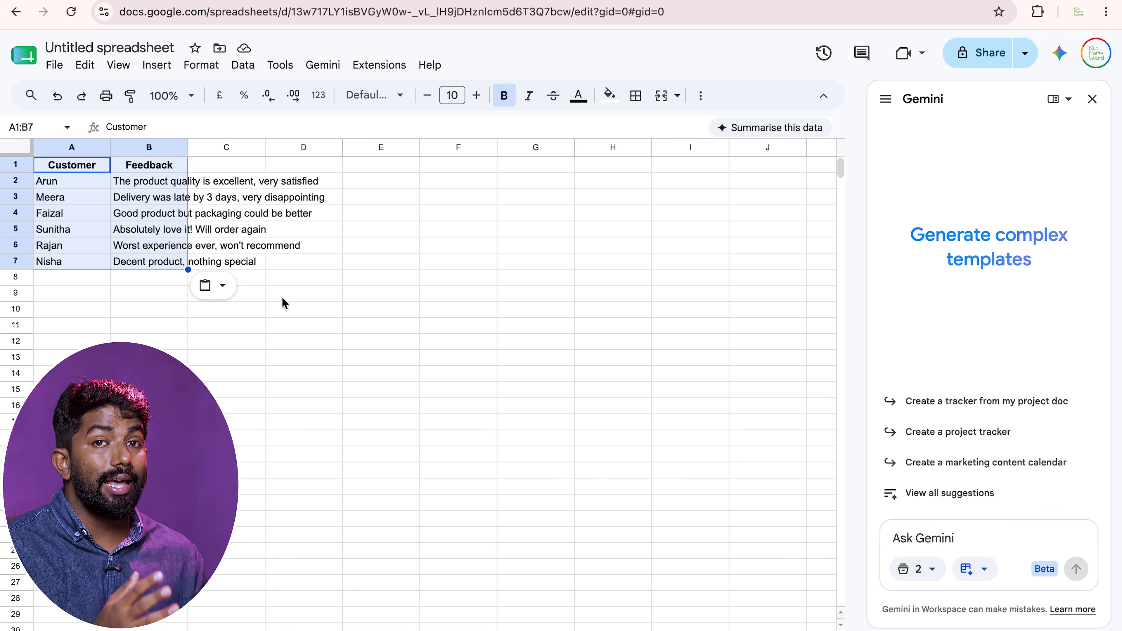
Submit Claude's Use Case 5 Prompt 1 to Gemini, asking for a column C labeling feedback rows 2 to 7 as Positive, Negative, or Neutral.
key("ctrl+Left")
scroll(470, 418, "down", 5)
left_click(823, 352)
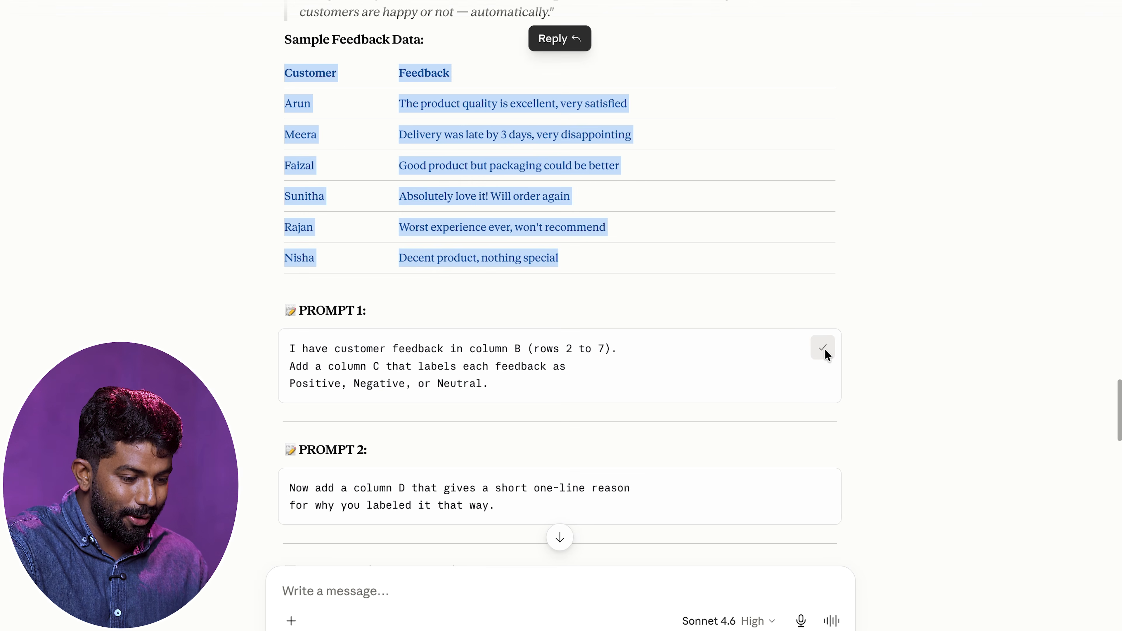
key("ctrl+Right")
left_click(983, 571)
left_click(987, 539)
key("ctrl+v")
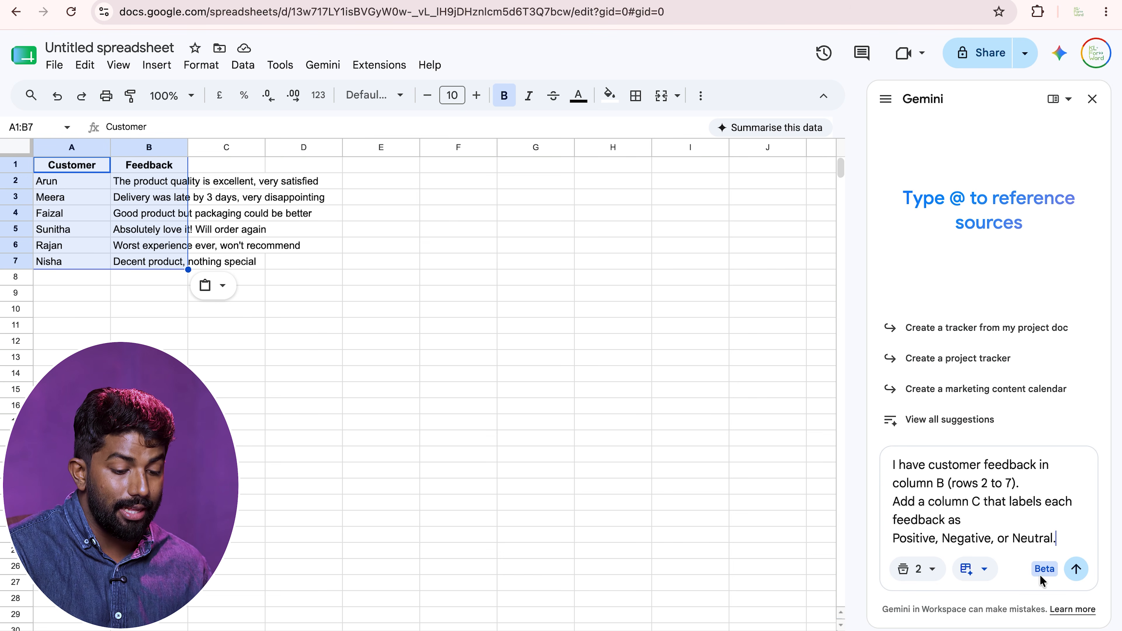
left_click(1076, 569)
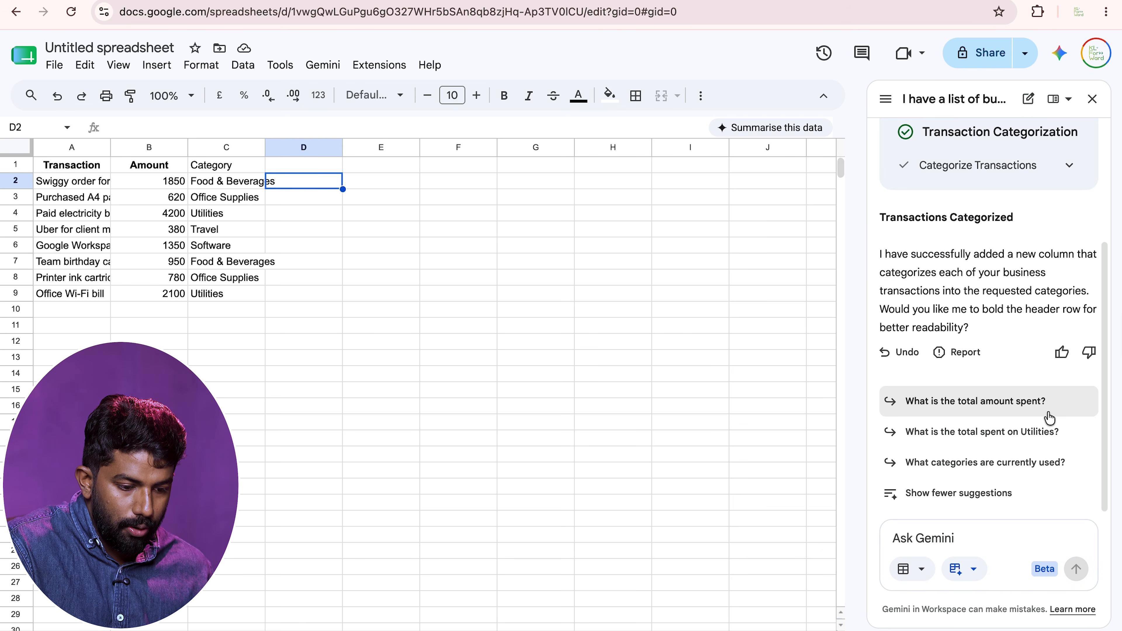
Review the transaction categories and the feedback sentiment labels that Gemini added in column C of the two spreadsheets.
scroll(1004, 339, "up", 4)
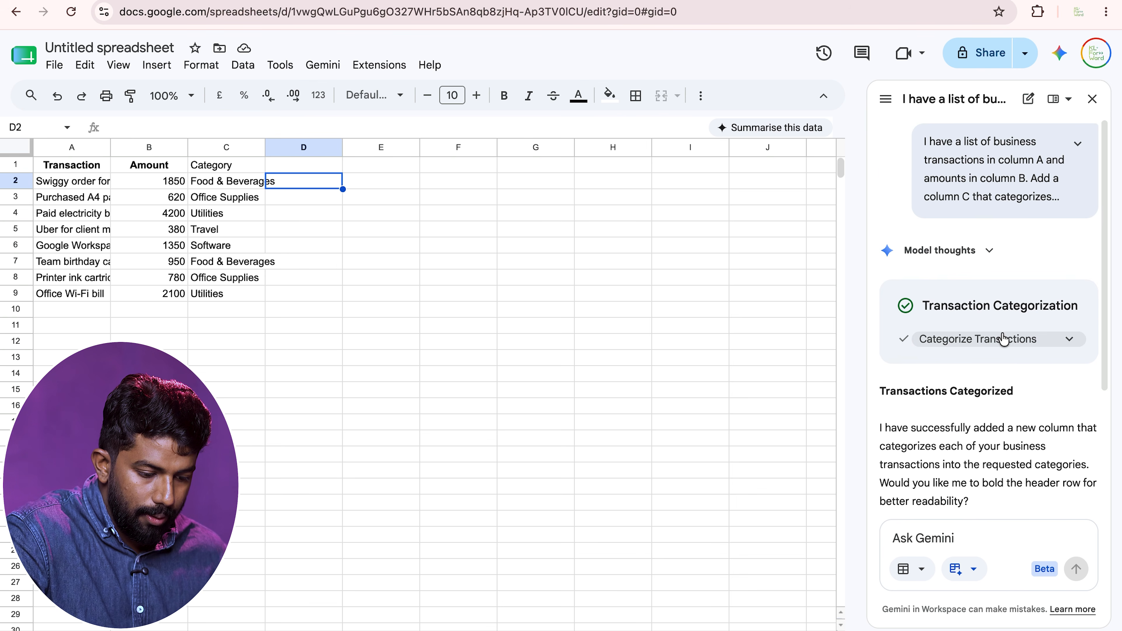
left_click(1003, 347)
left_click(1003, 347)
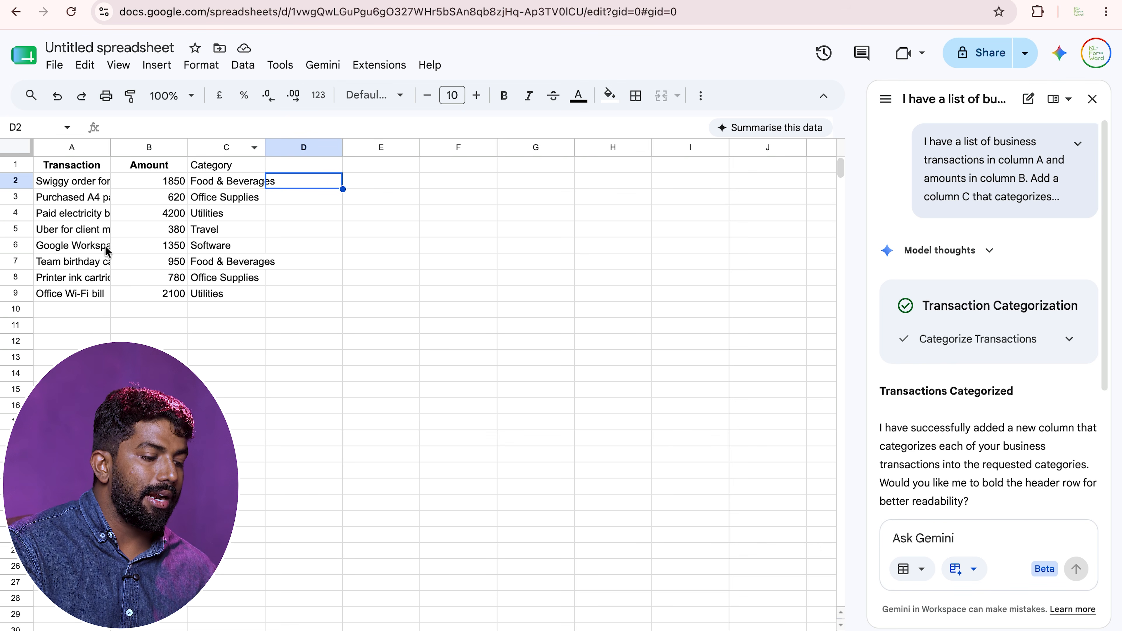
left_click(261, 294)
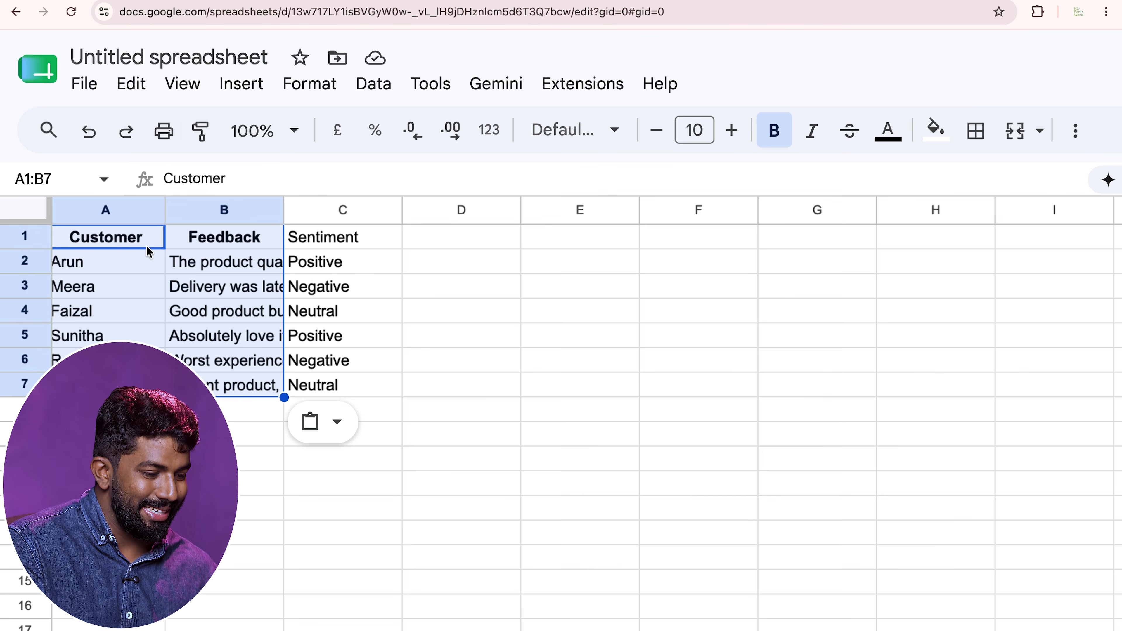
scroll(148, 248, "down", 3)
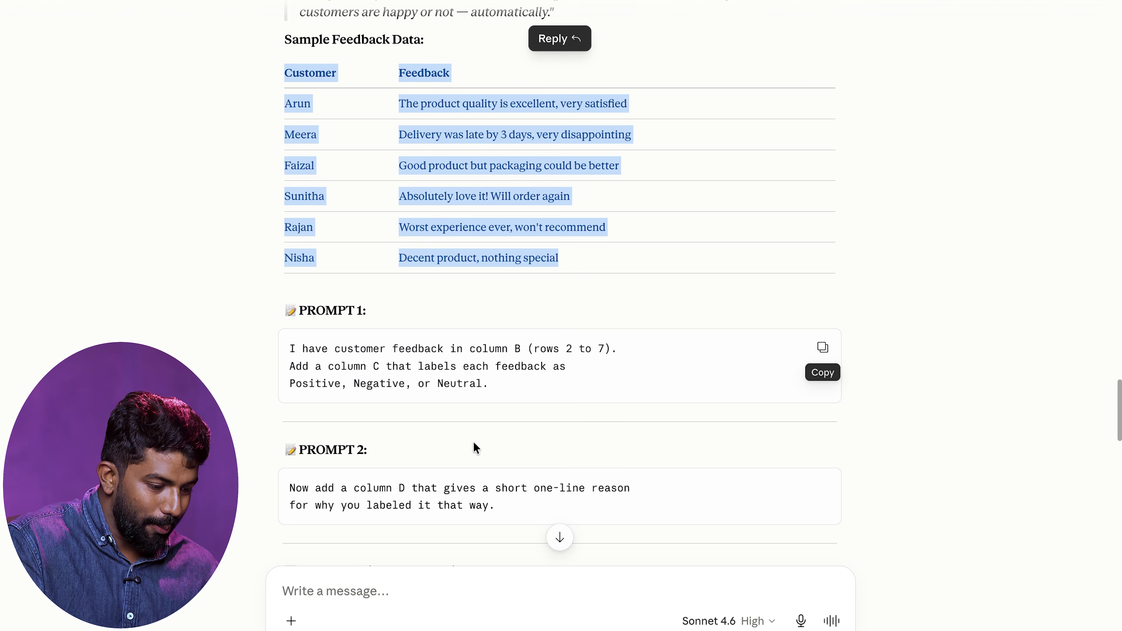
Submit Claude's Use Case 5 Prompt 3 to Gemini, asking for the overall satisfaction score out of 10 and main complaint across the 6 reviews.
scroll(473, 446, "down", 3)
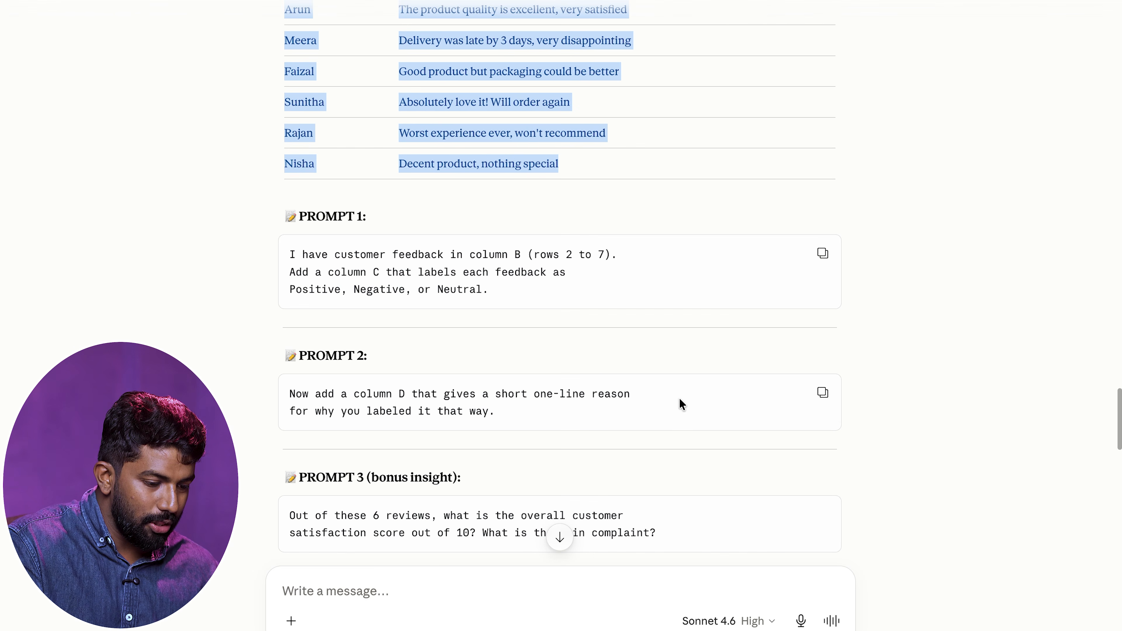
left_click(819, 396)
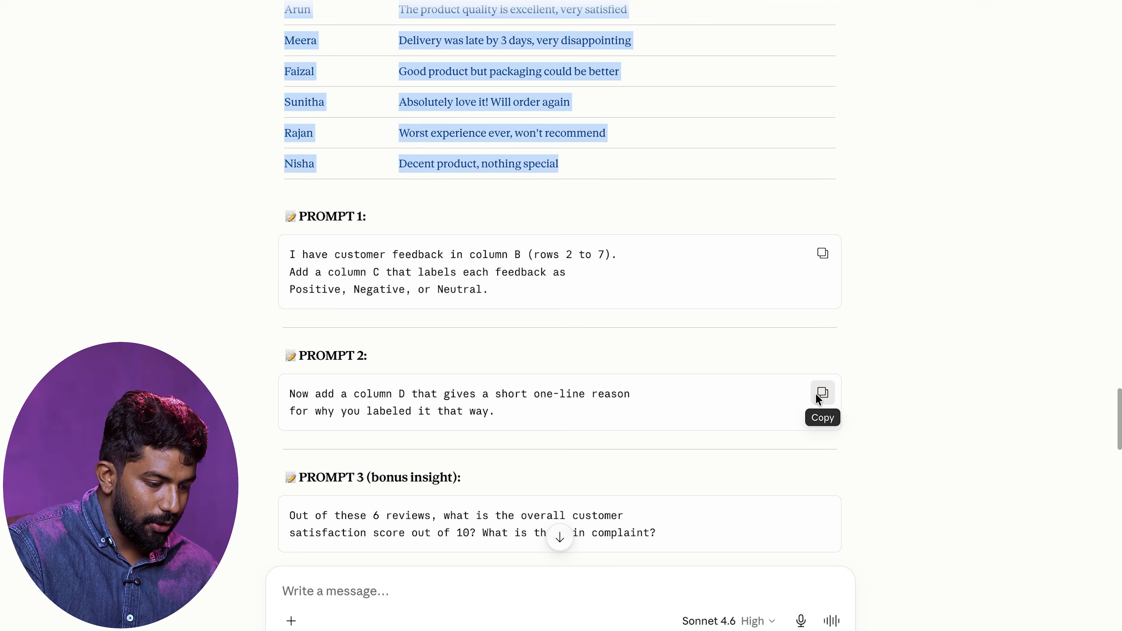
scroll(571, 484, "down", 2)
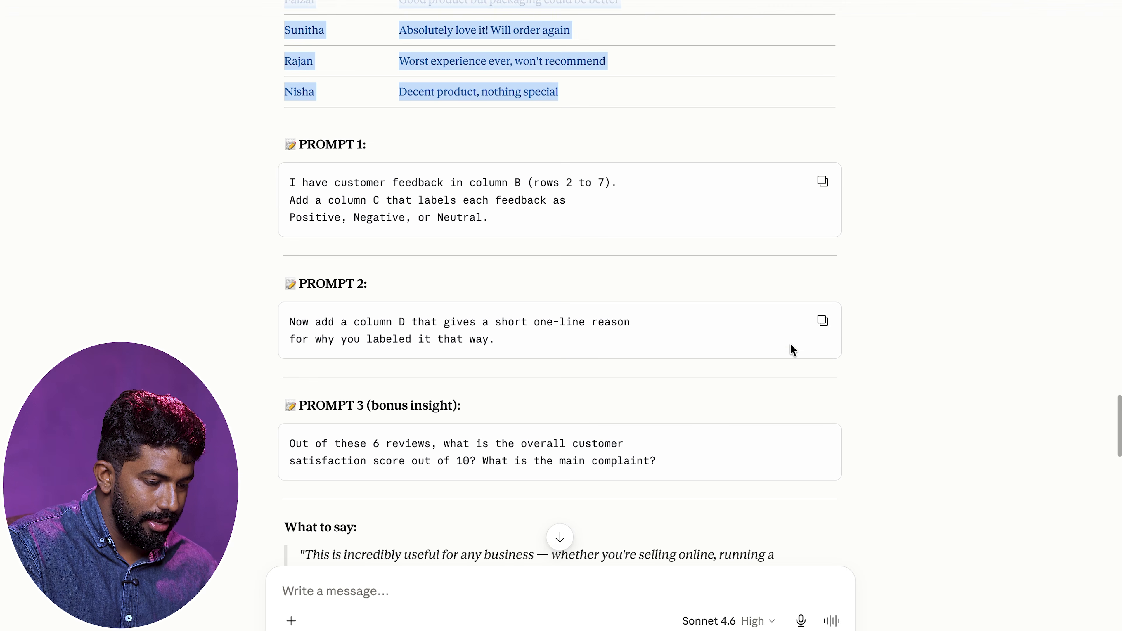
left_click(824, 443)
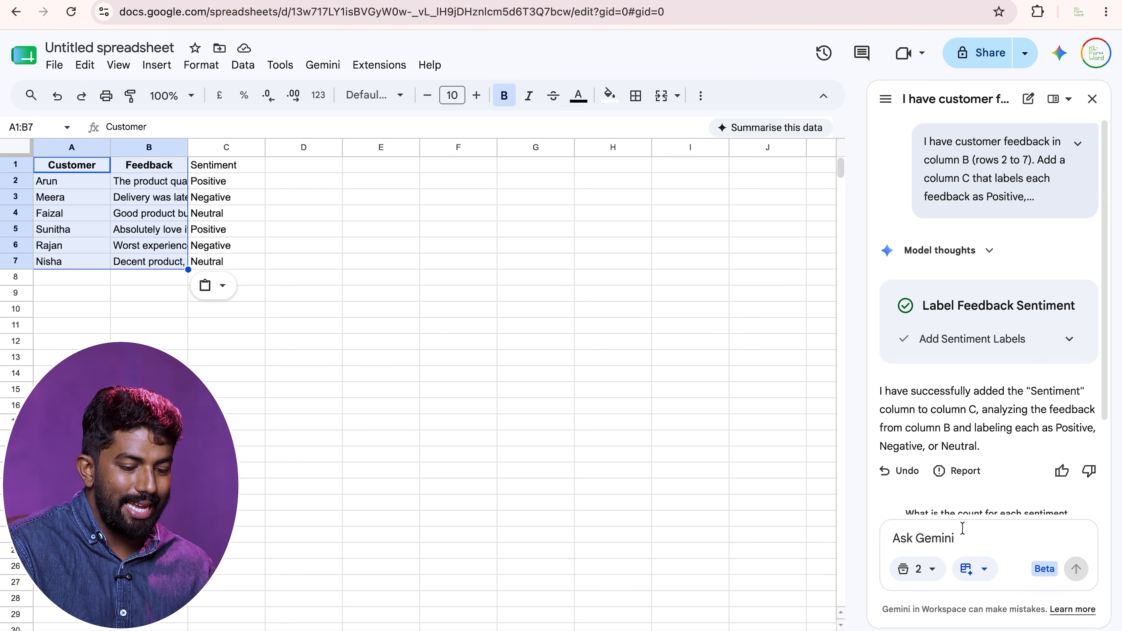
left_click(944, 537)
key("ctrl+v")
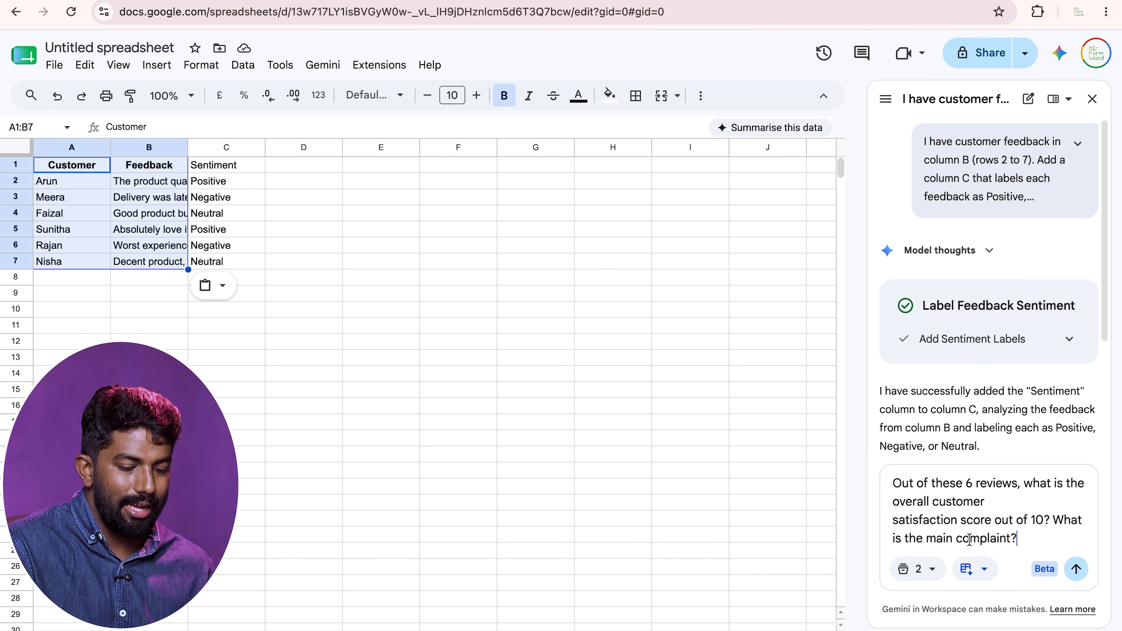
left_click(1077, 571)
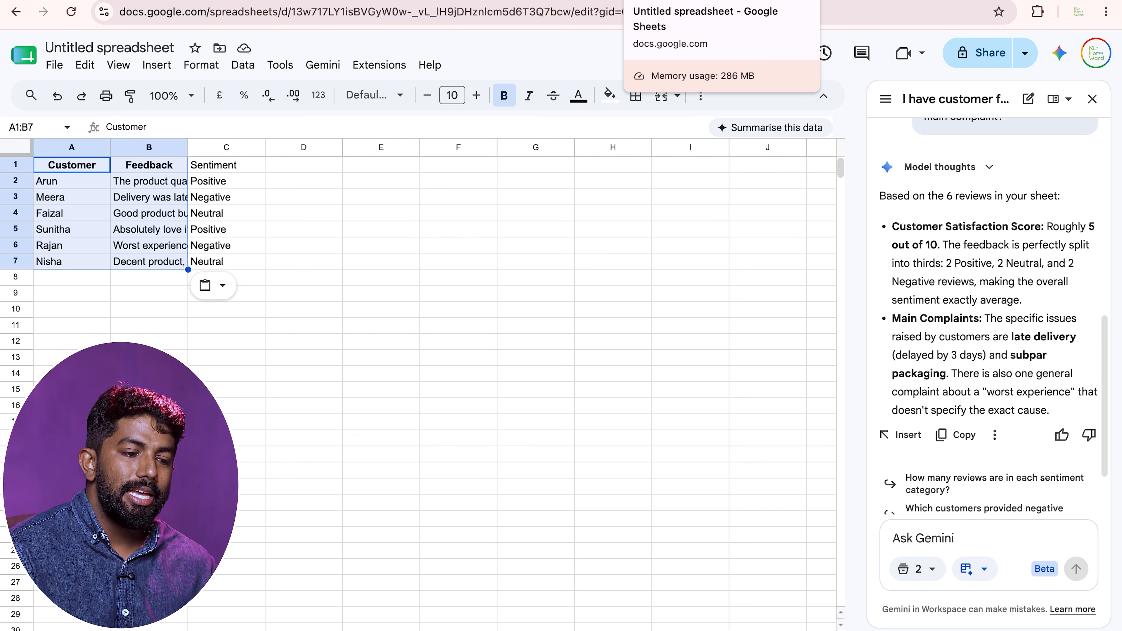
Search the web for Google Sheets in a new browser tab and create a new blank spreadsheet.
left_click(793, 1)
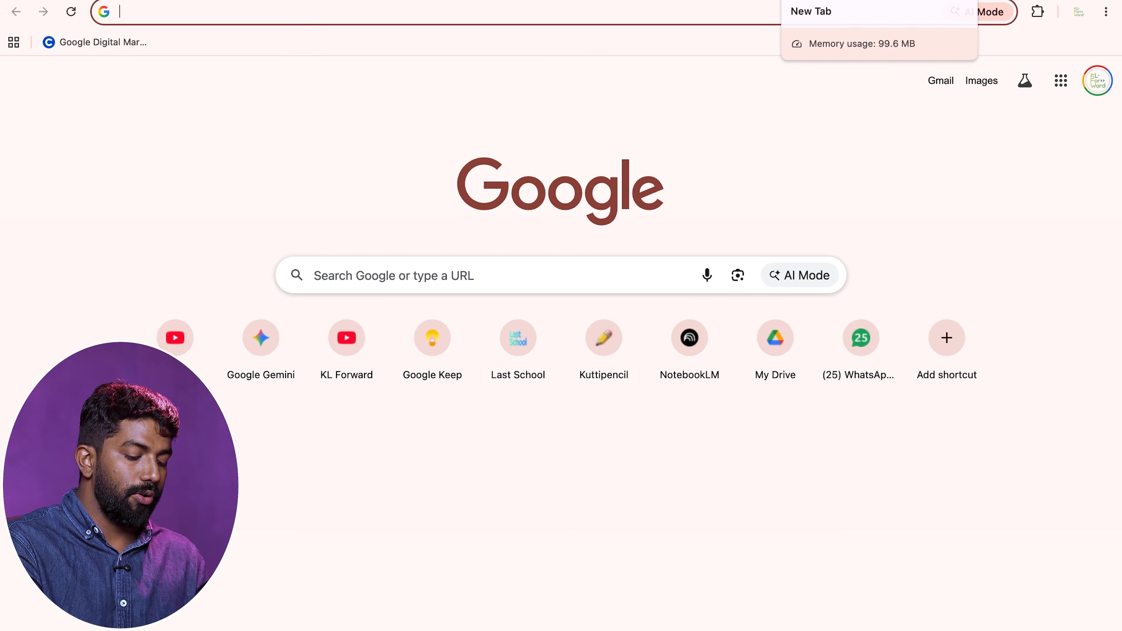
type("Google sheets")
key("Return")
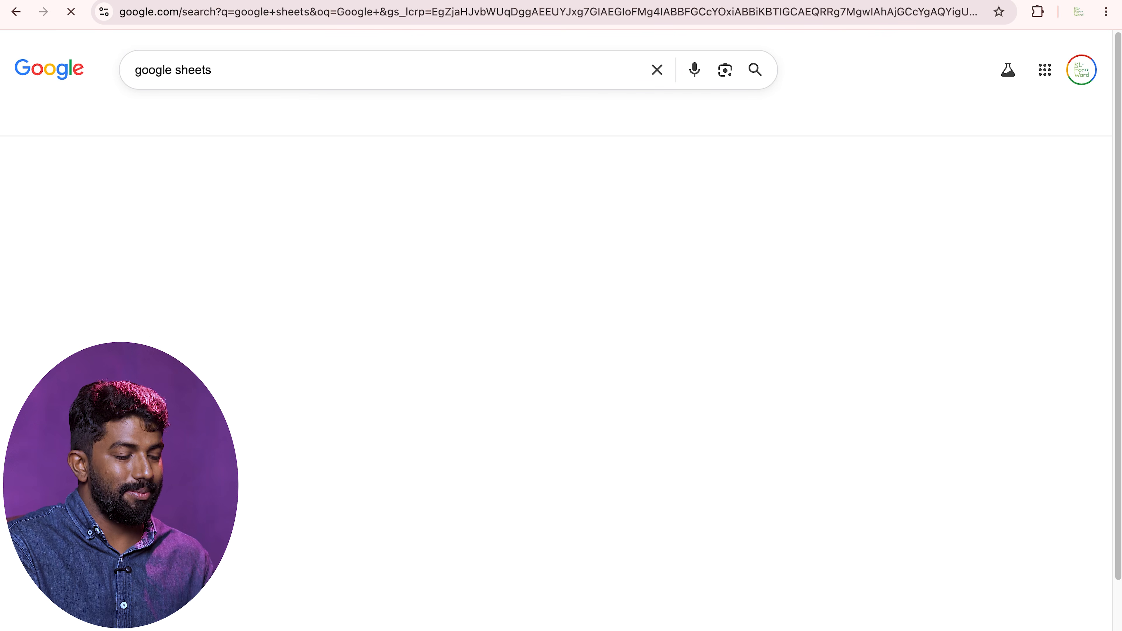
left_click(172, 199)
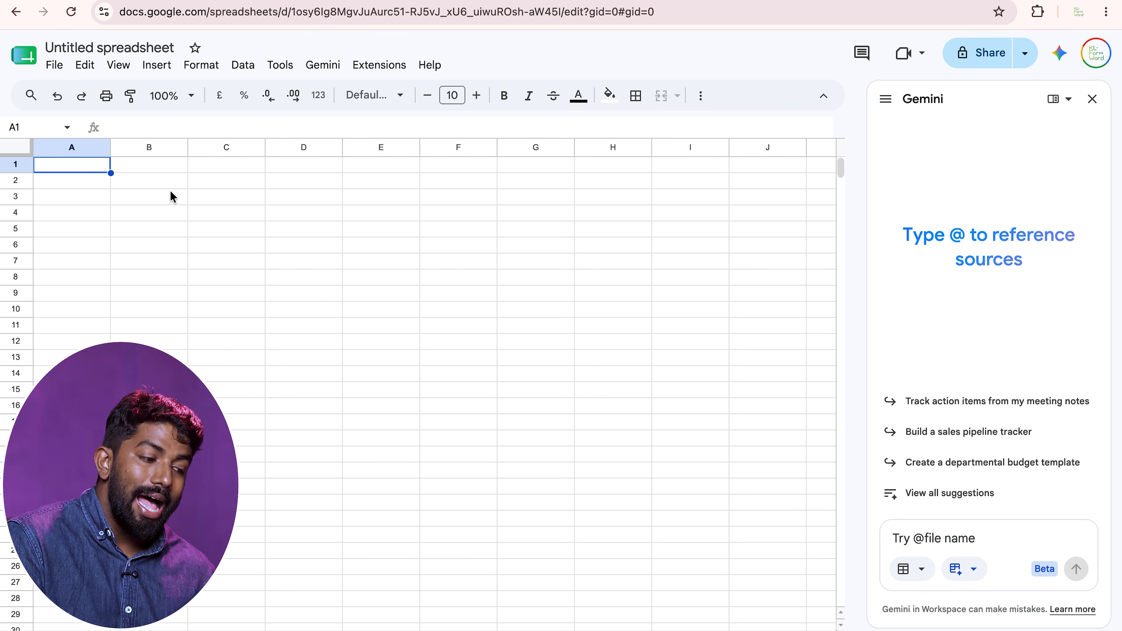
Paste Claude's sample contact list with Name, Company, Service Interested In and Last Contact at A1, and have Gemini convert the text to a table.
key("ctrl+Left")
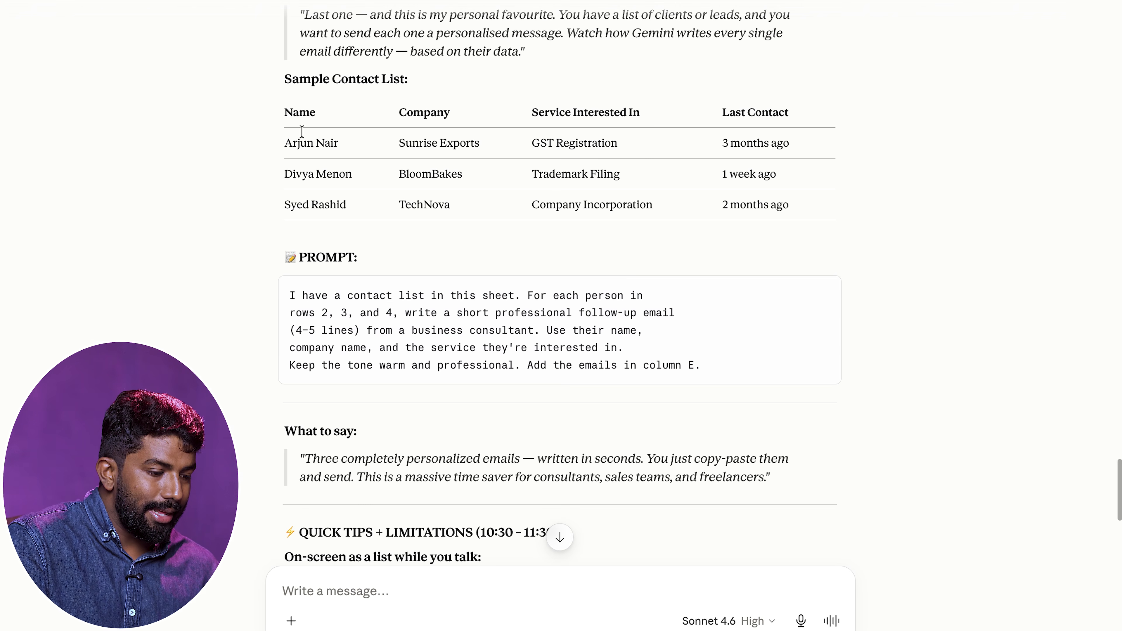
left_click_drag(285, 110, 828, 219)
key("ctrl+Right")
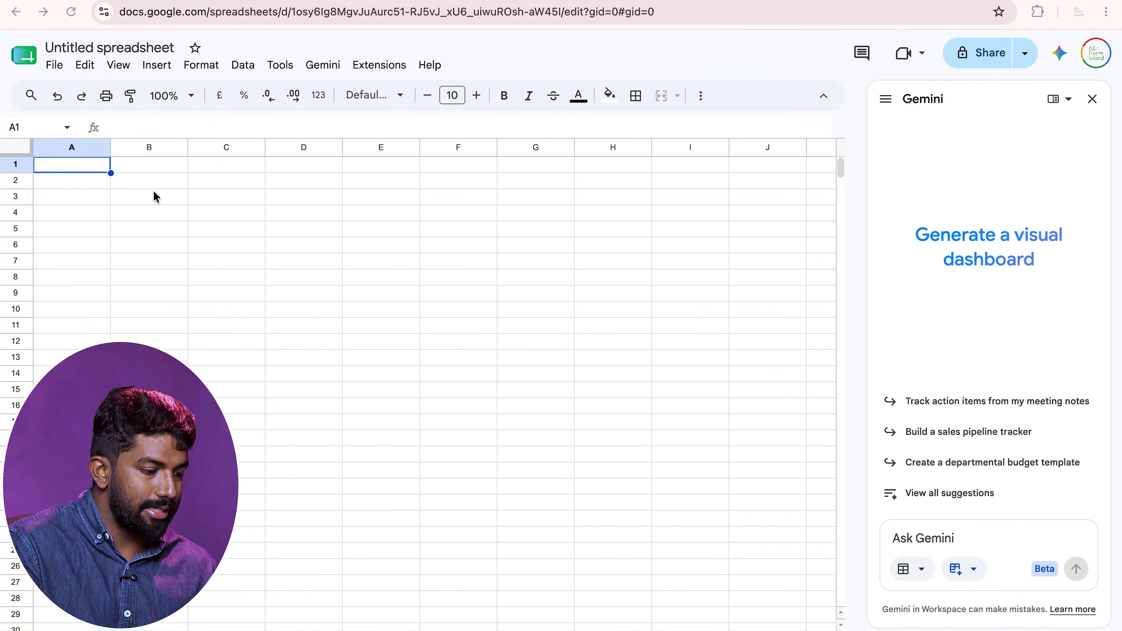
key("ctrl+v")
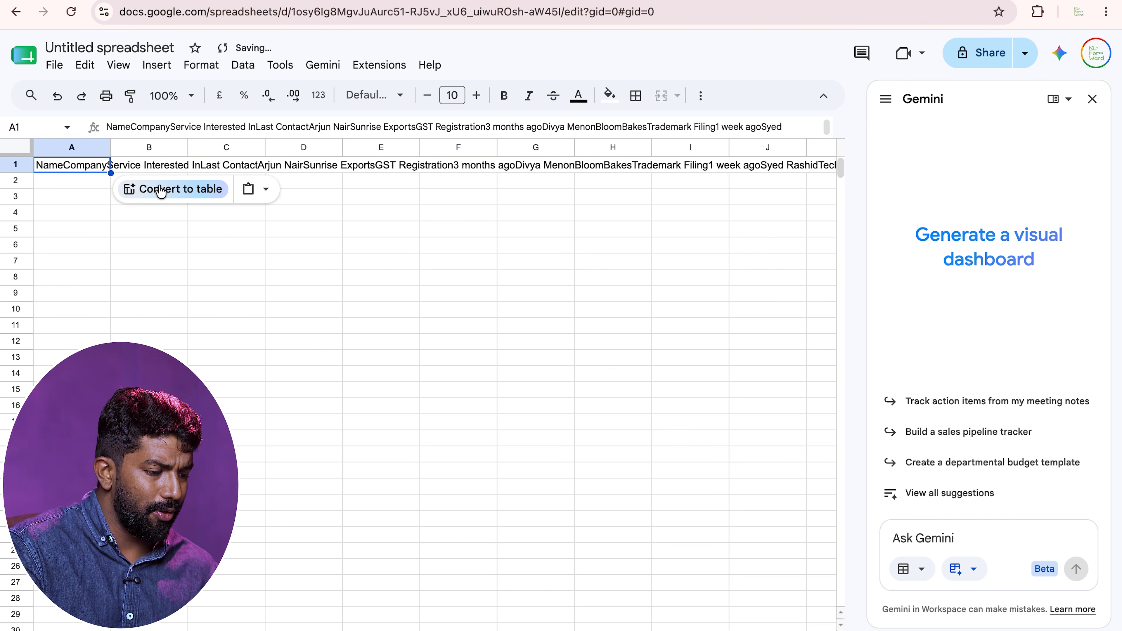
left_click(166, 194)
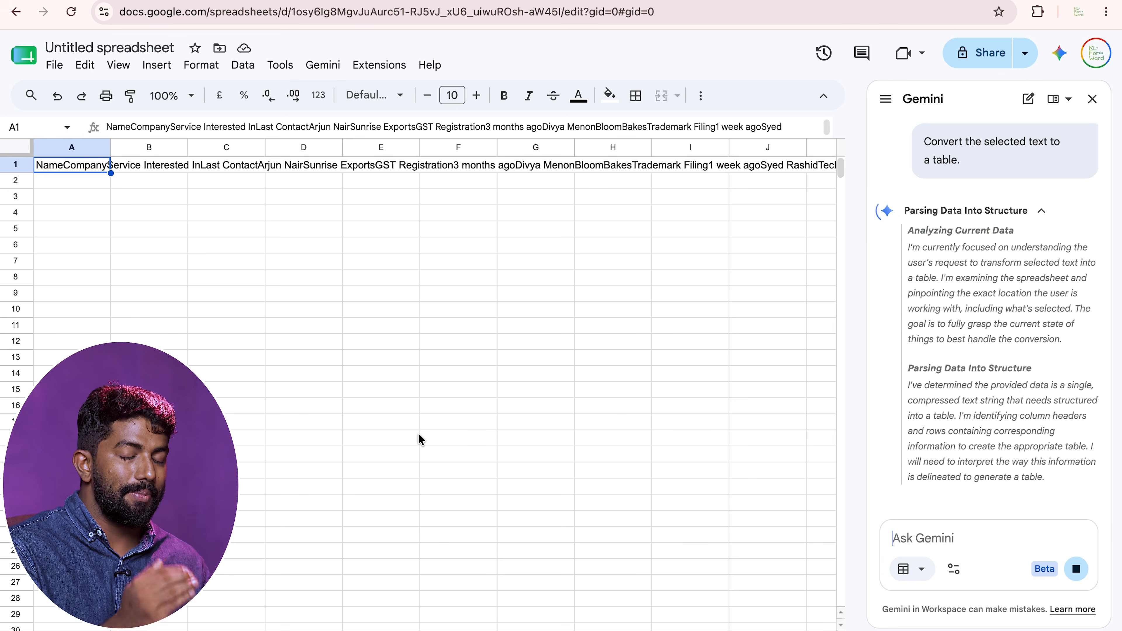
Enter Claude's contact list prompt in Gemini, requesting warm, professional 4–5 line follow-up emails for rows 2, 3 and 4 in column E.
key("ctrl+Left")
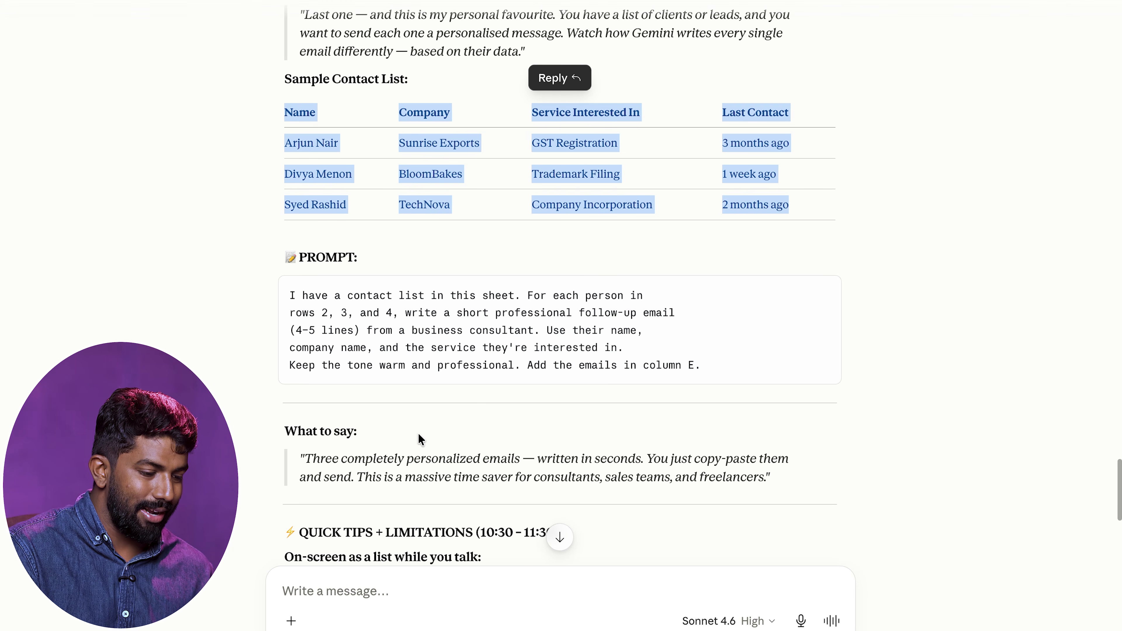
left_click(823, 294)
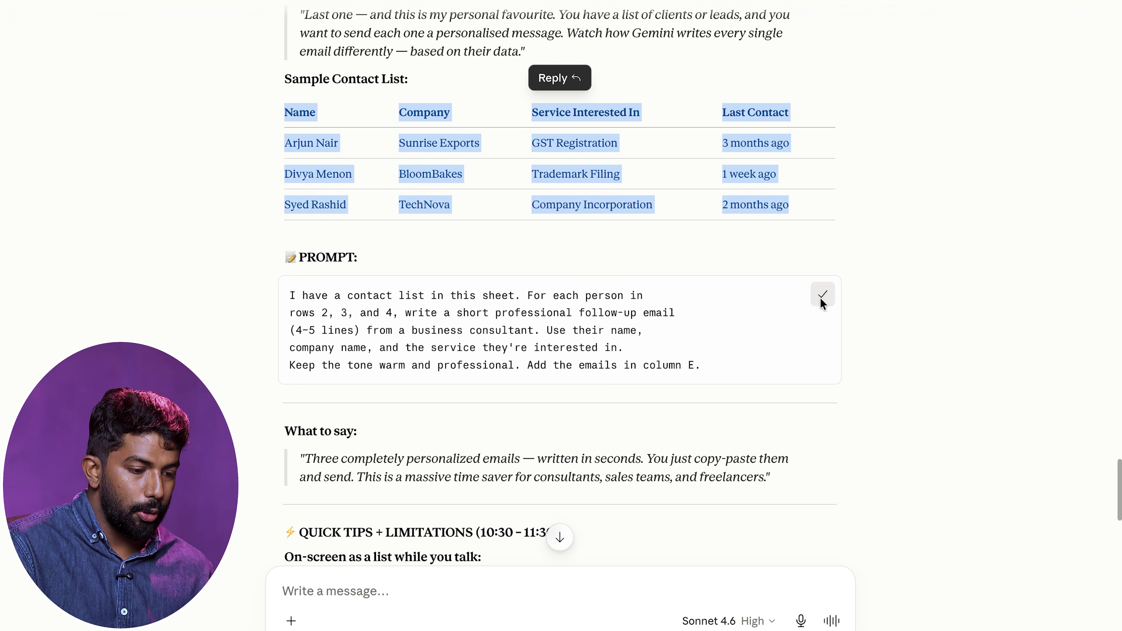
key("ctrl+Right")
left_click(960, 538)
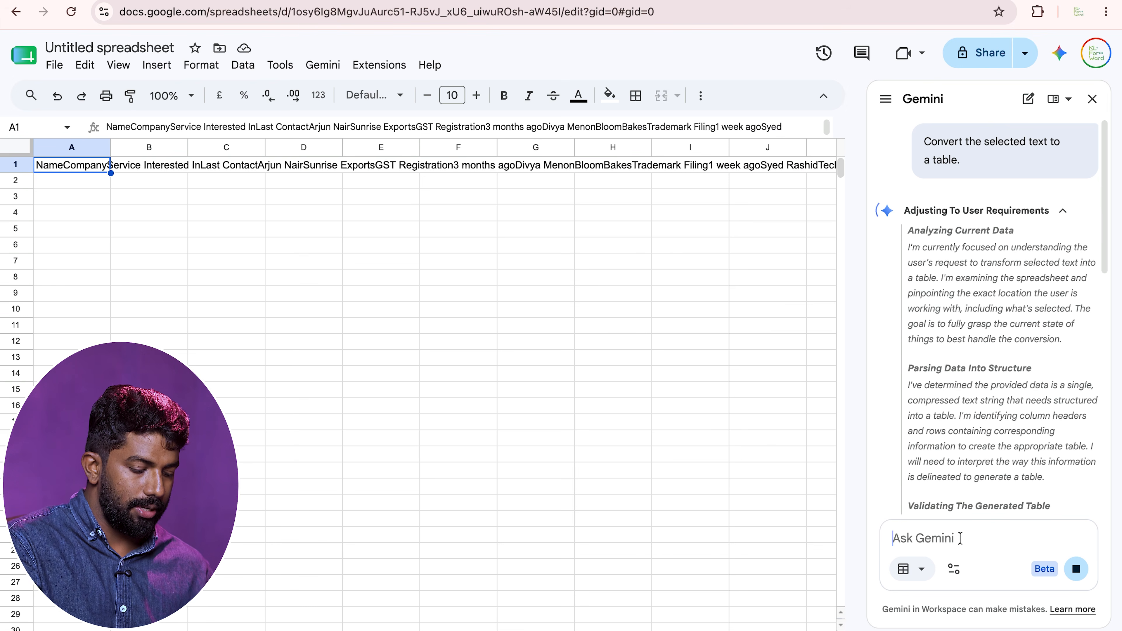
key("ctrl+v")
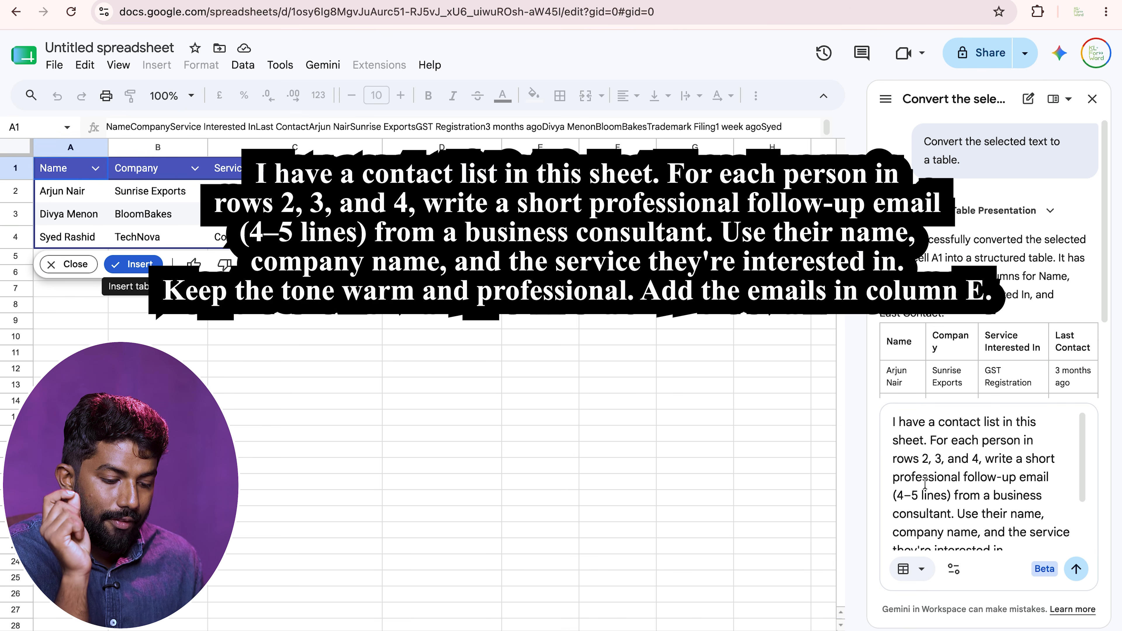
scroll(1000, 489, "down", 3)
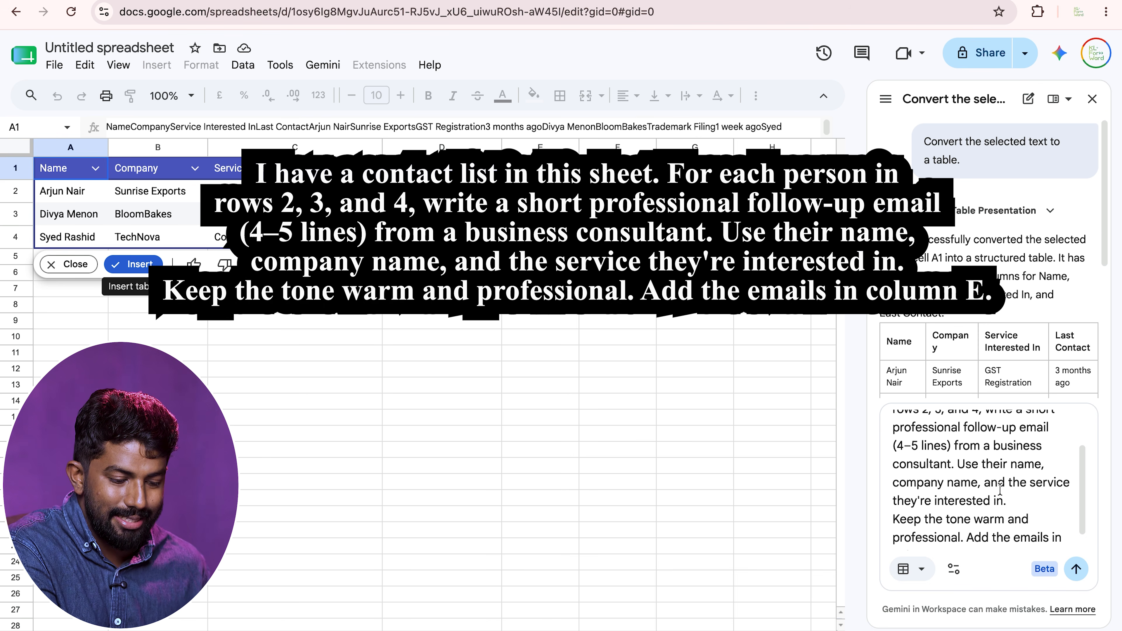
scroll(999, 490, "down", 2)
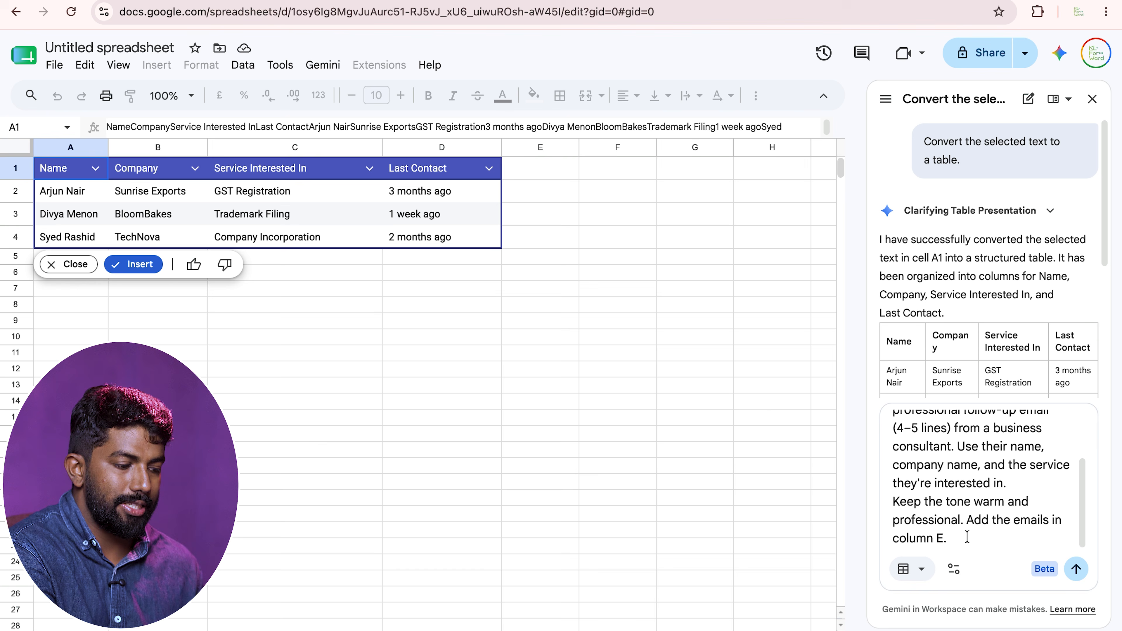
Insert the converted contact table into the sheet and submit the follow-up email prompt to Gemini to fill column E.
left_click(135, 264)
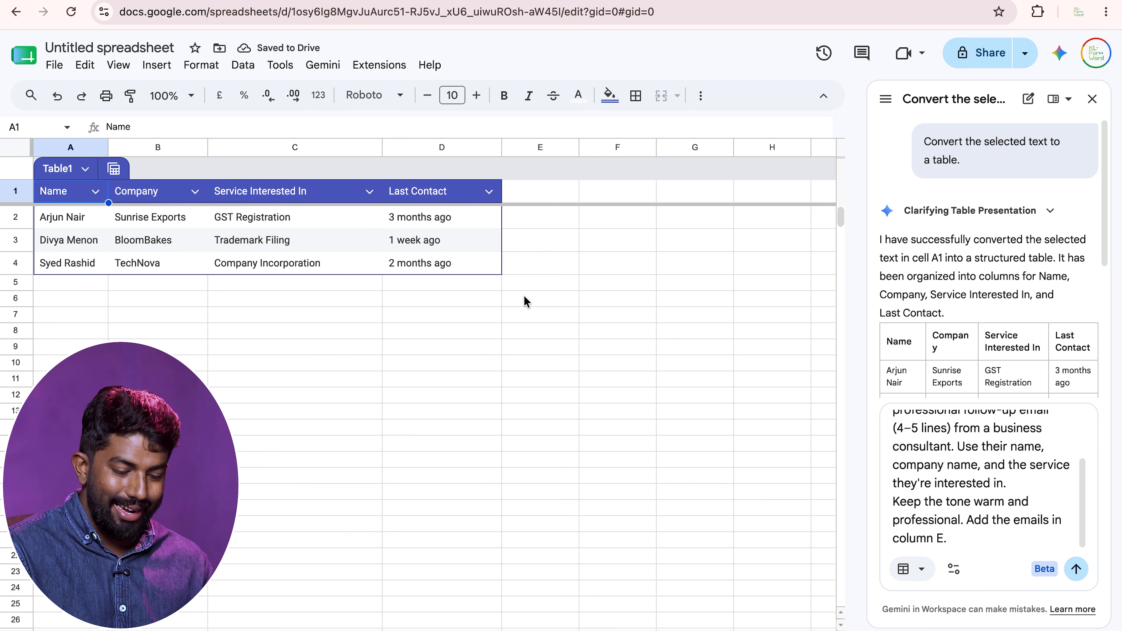
left_click(1076, 569)
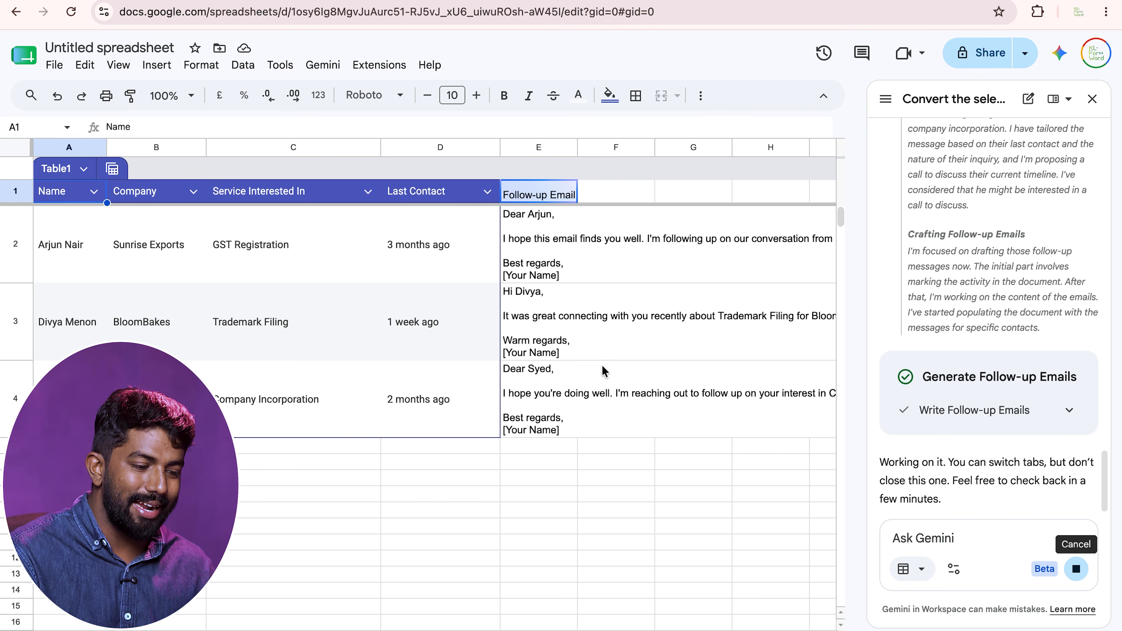
scroll(602, 365, "right", 10)
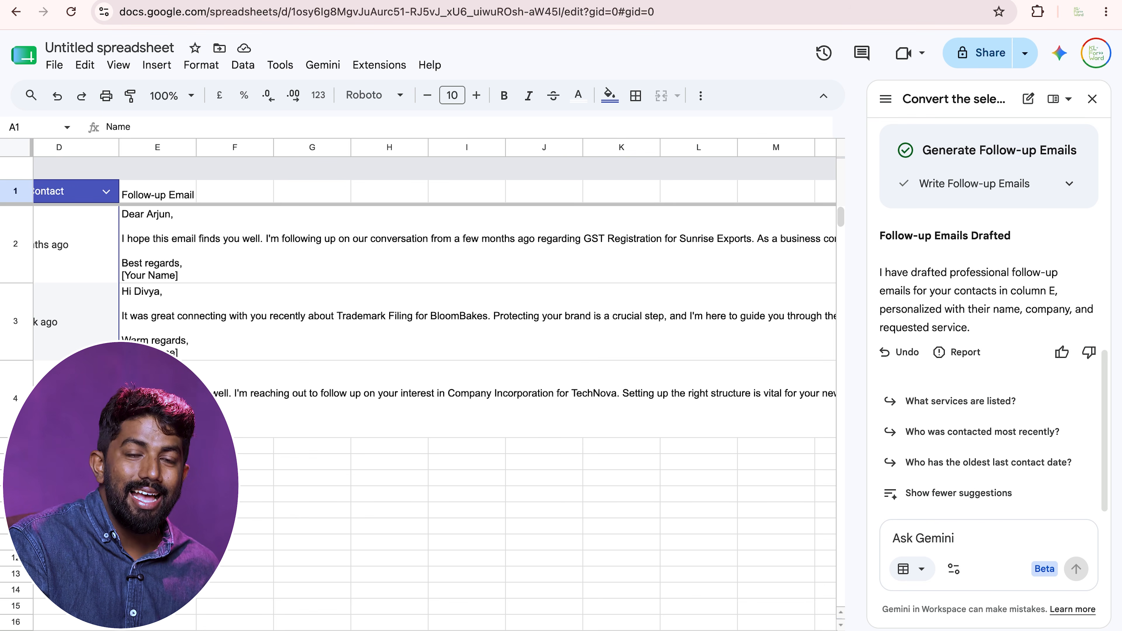
scroll(420, 385, "left", 5)
scroll(420, 385, "right", 15)
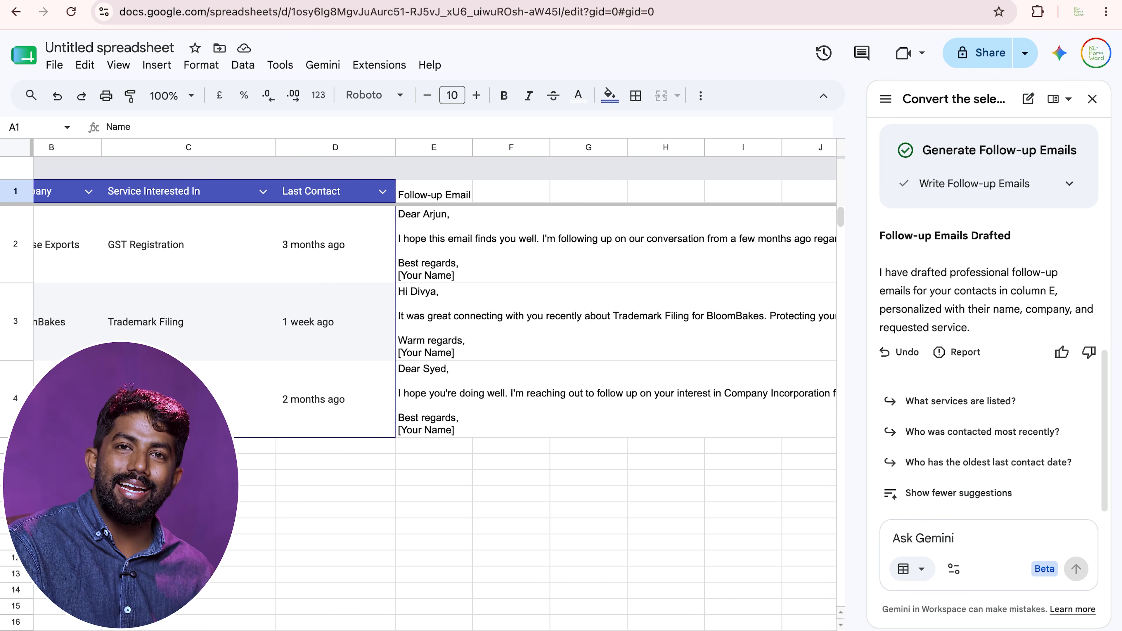